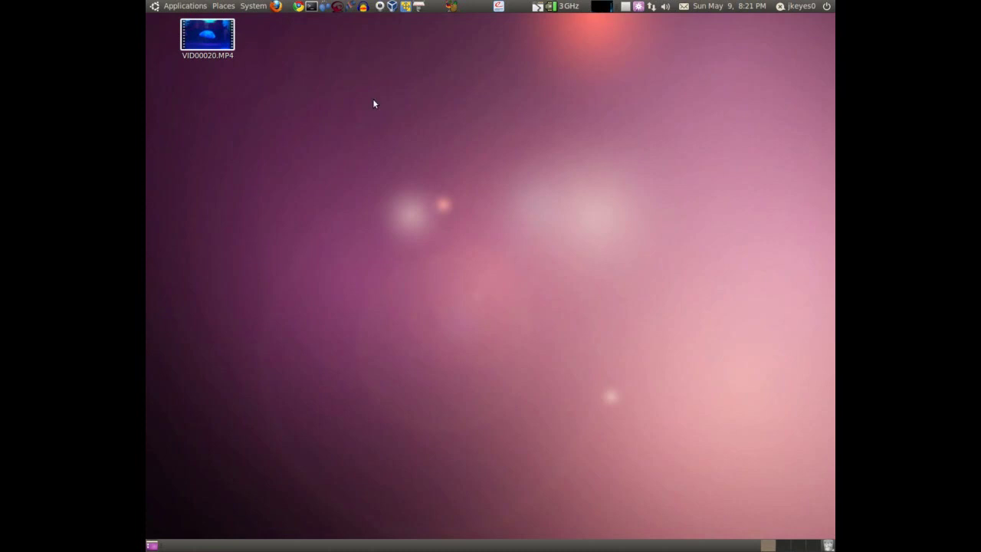
- Play VID00020.MP4 from the desktop in VLC with the volume turned down low
double_click(204, 42)
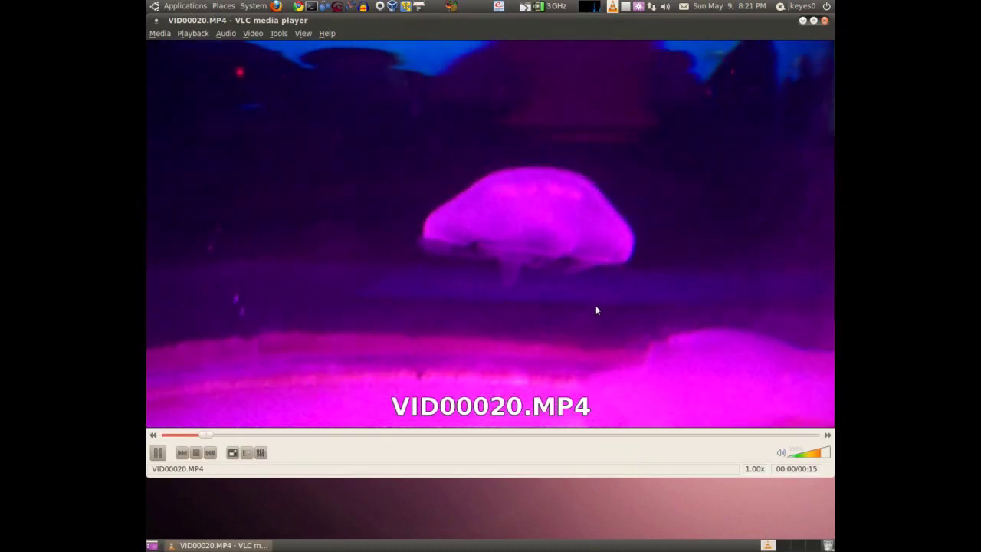
left_click(797, 453)
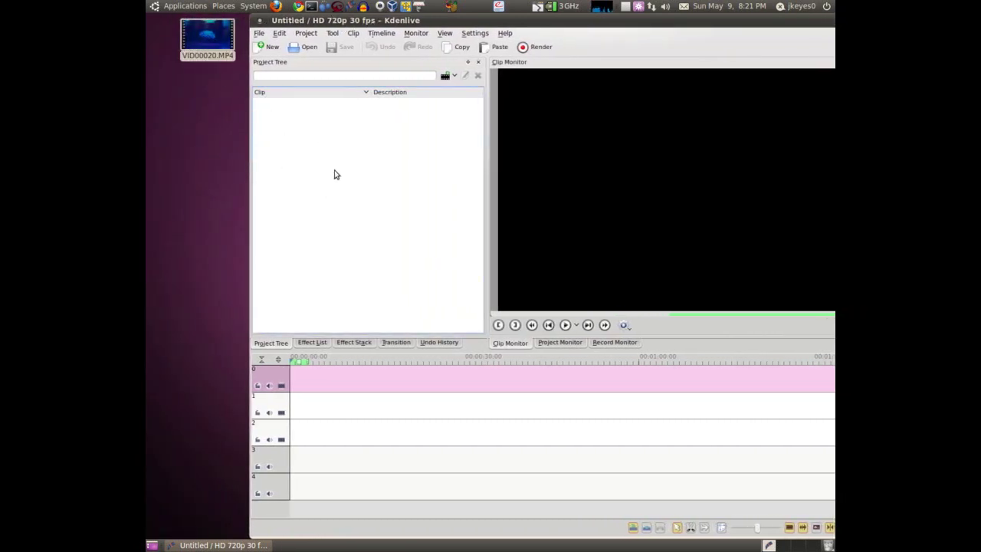
- Import VID00020.MP4 from the Desktop into the Project Tree, with Kdenlive maximized
left_click_drag(207, 36, 326, 170)
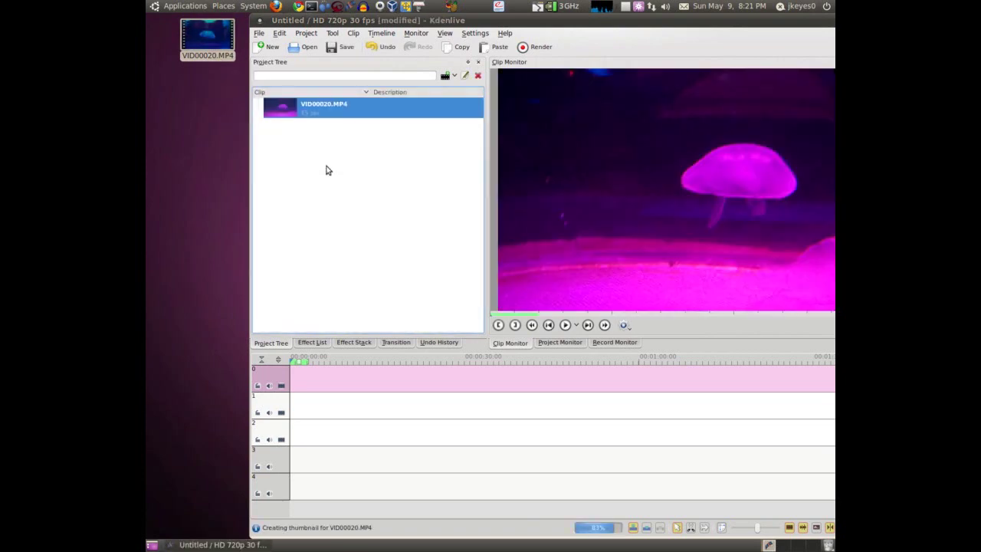
key("alt+F10")
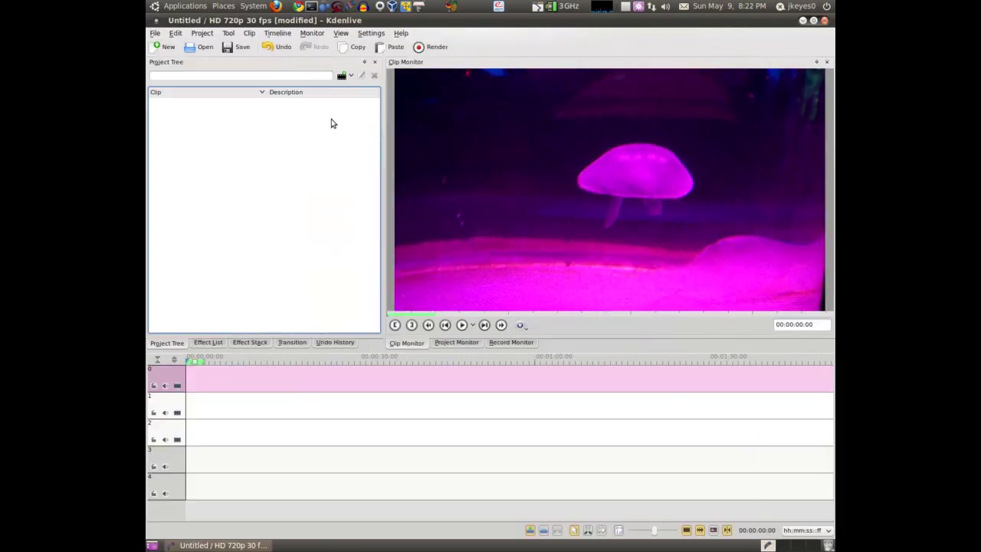
left_click(342, 77)
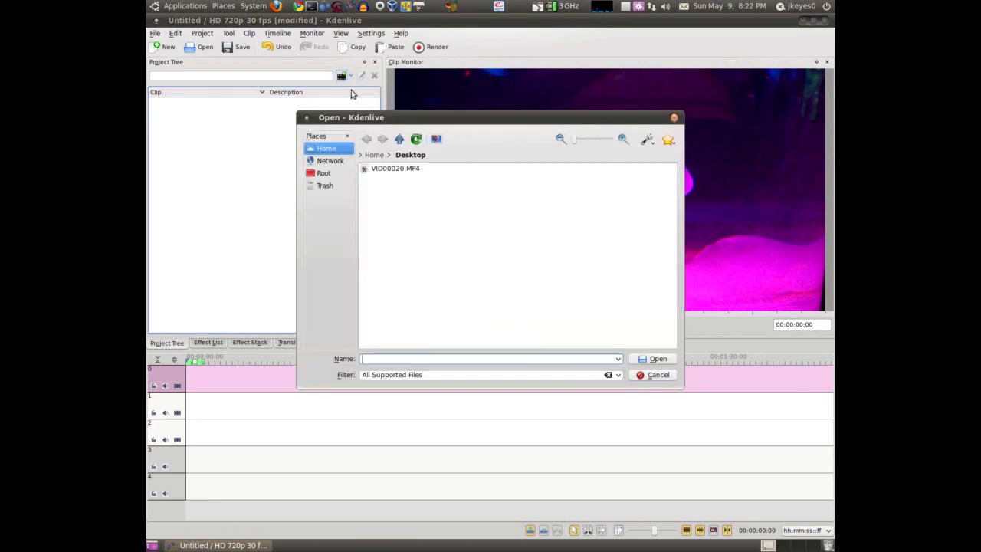
double_click(397, 170)
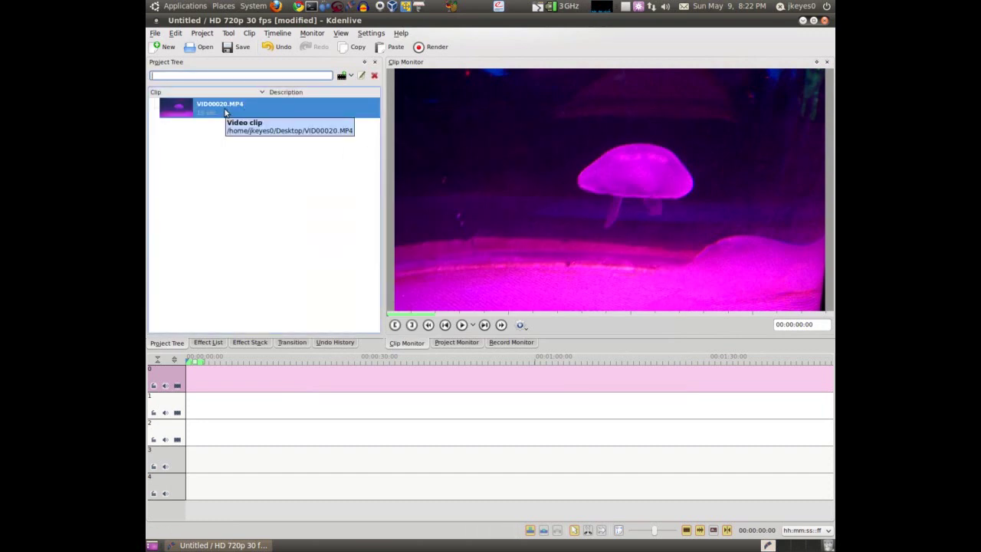
- Place VID00020.MP4 on track 0 and play the whole project in the Project Monitor
left_click_drag(210, 109, 190, 379)
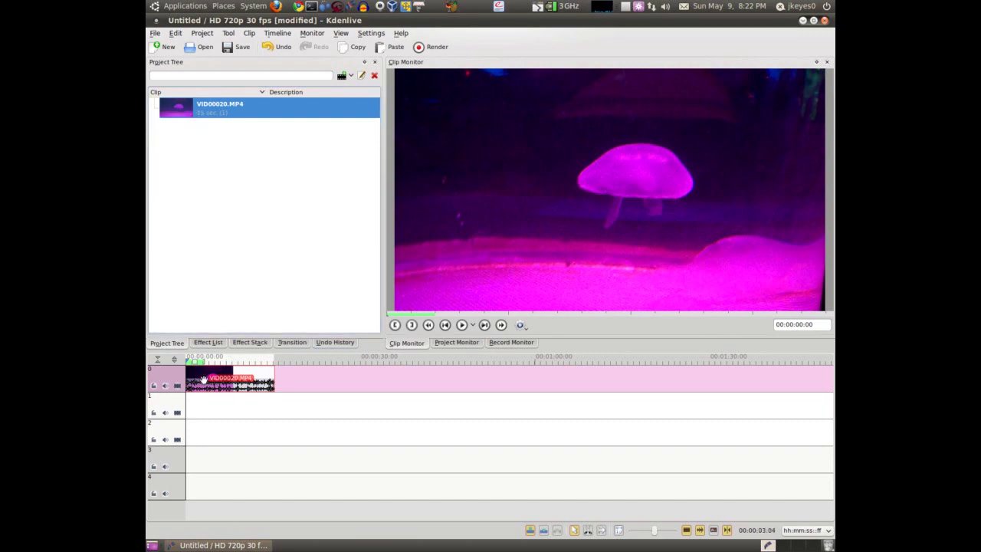
left_click(457, 343)
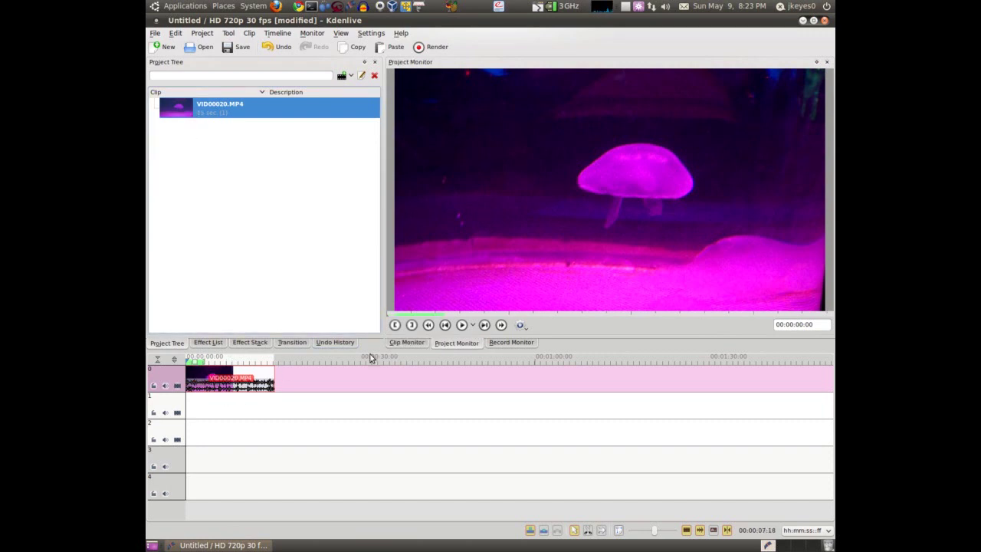
left_click(463, 325)
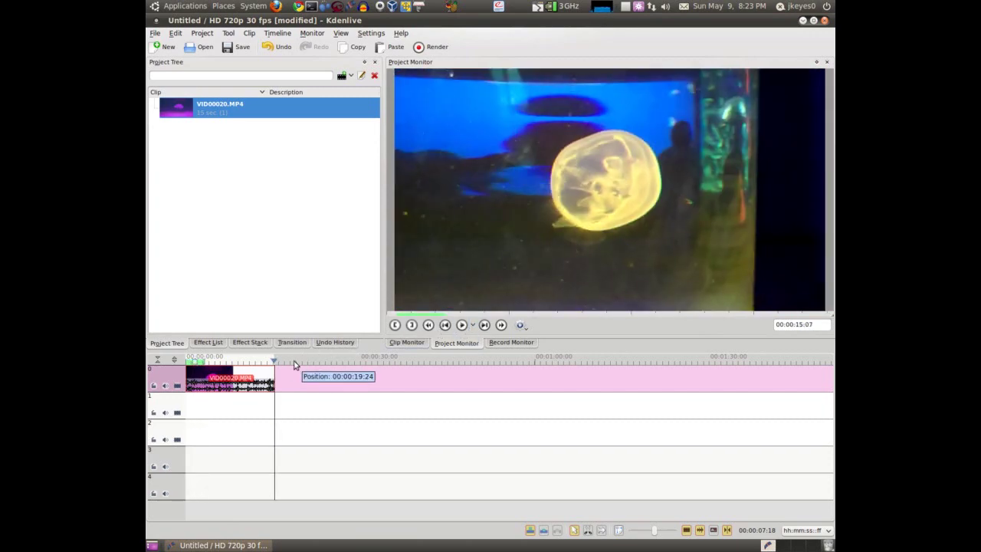
- Move the playhead to 00:00:12:26, select the jellyfish clip and undo the last change
left_click(261, 363)
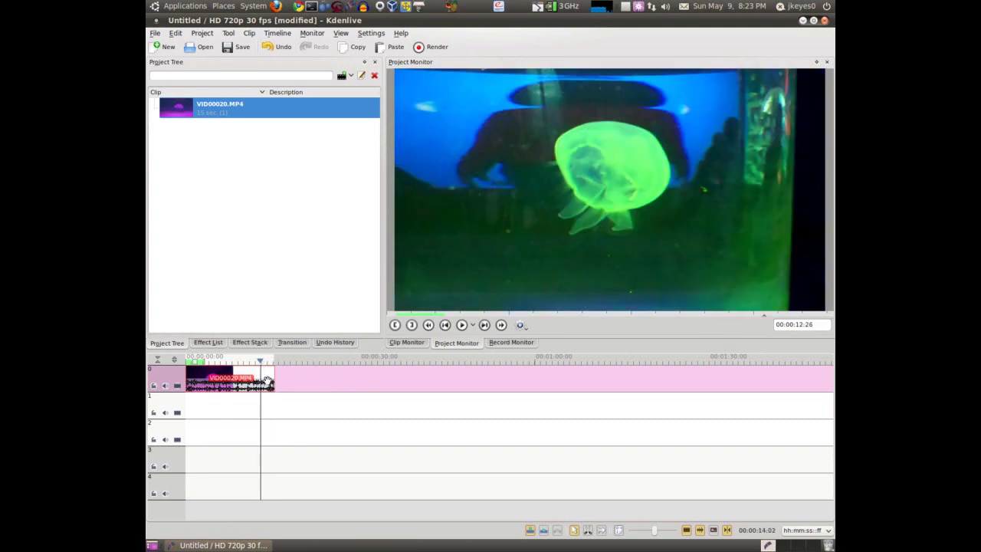
left_click(267, 380)
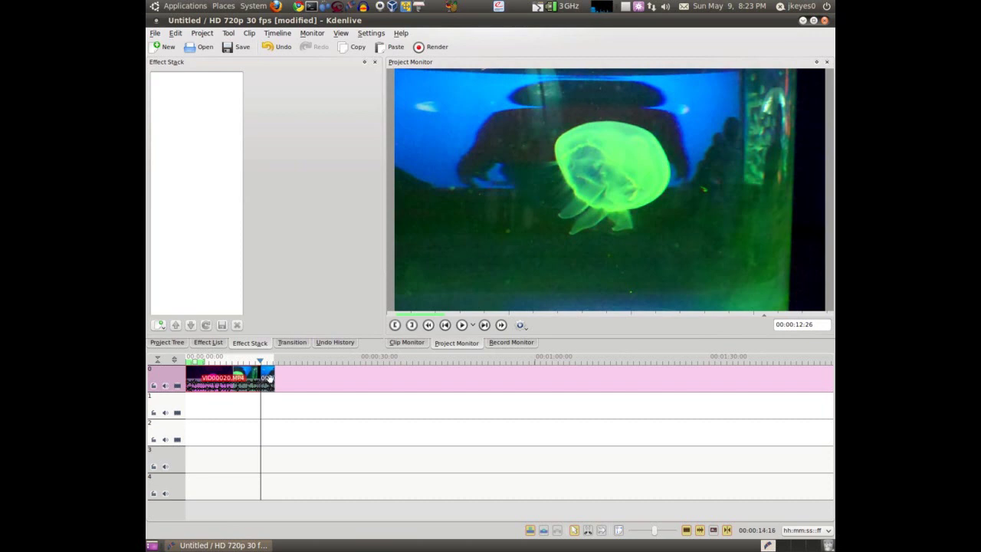
key("ctrl+z")
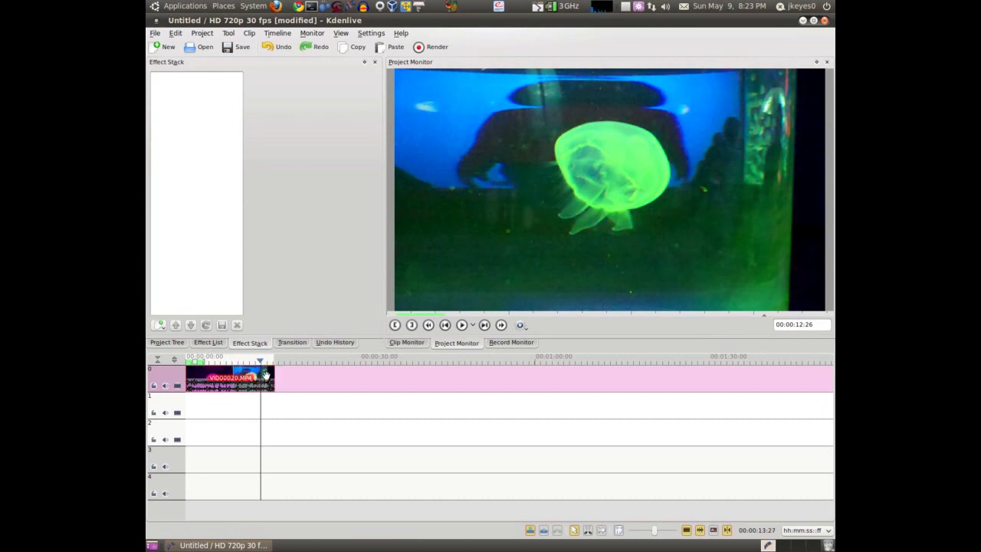
- With the Razor tool, make a trial cut in the jellyfish clip, then undo it
left_click(589, 531)
left_click(228, 379)
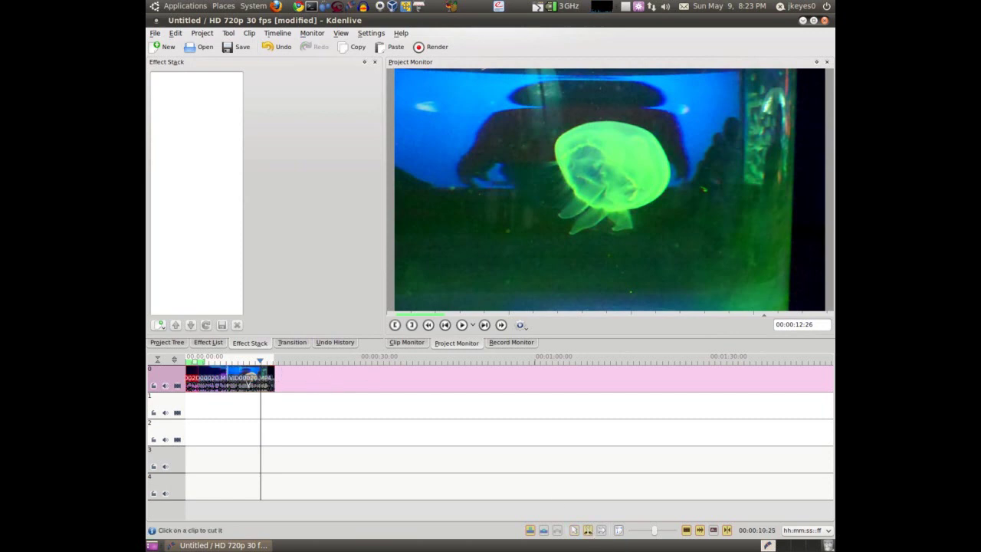
key("ctrl+z")
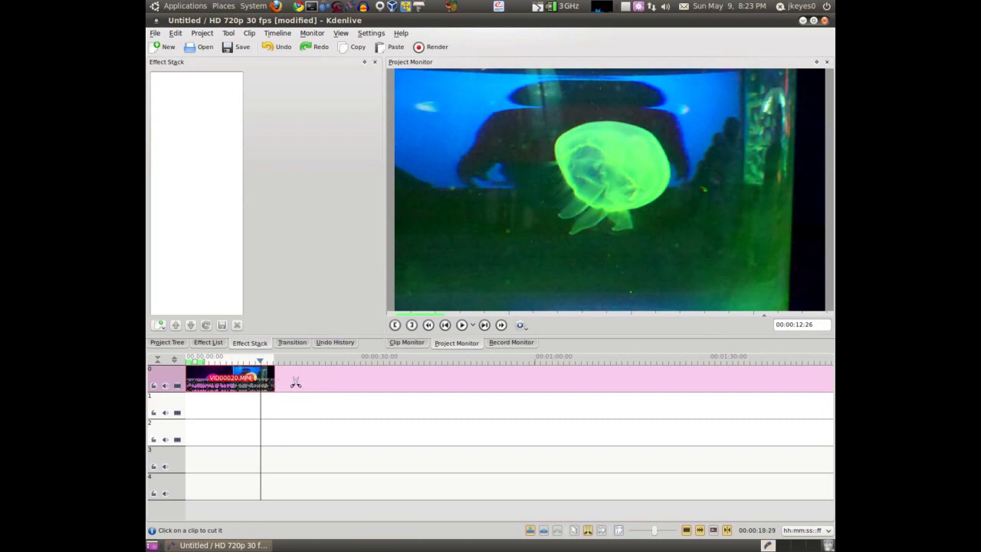
- Preview playback, set the playhead near 00:00:14:22 and delete the short end piece of the clip
scroll(296, 382, "up", 4)
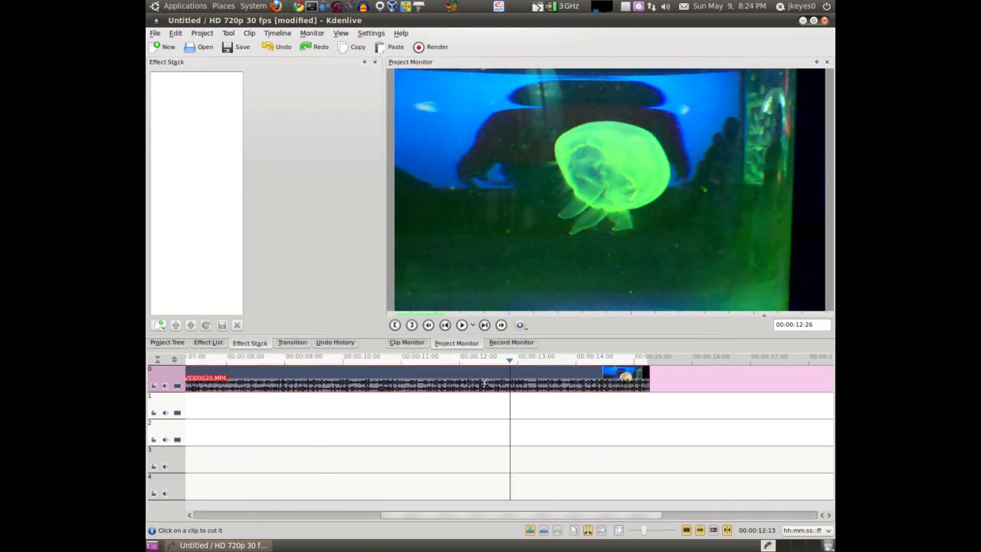
scroll(510, 382, "down", 2)
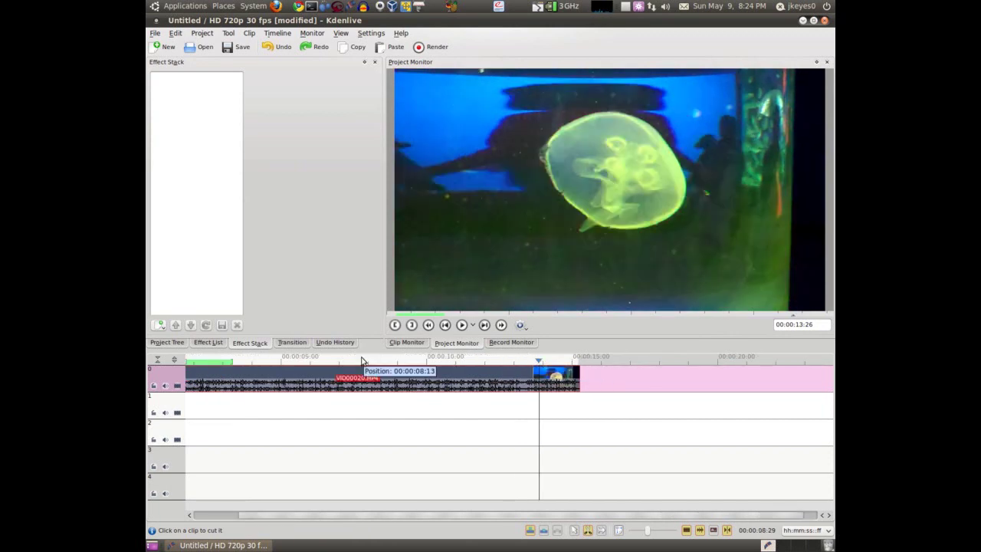
left_click(462, 325)
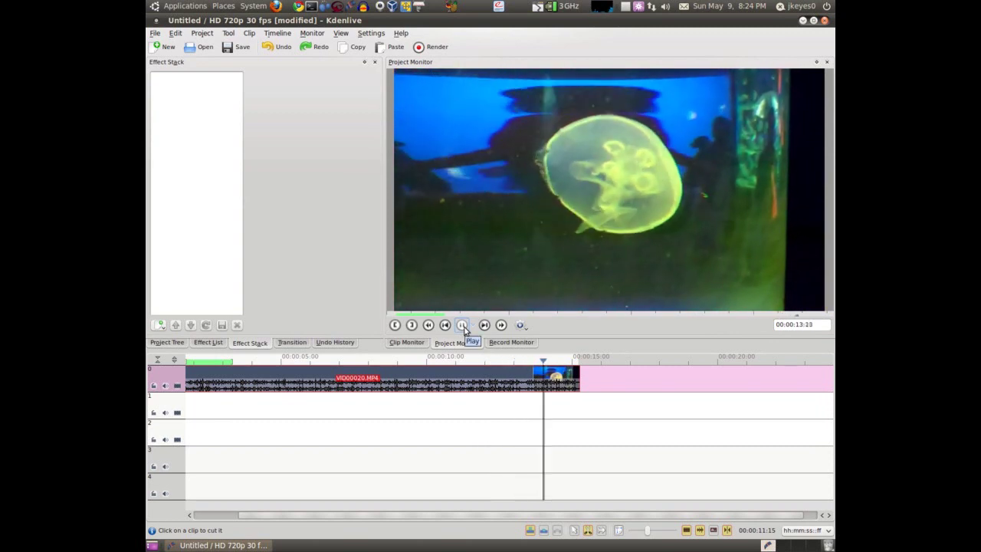
left_click(462, 324)
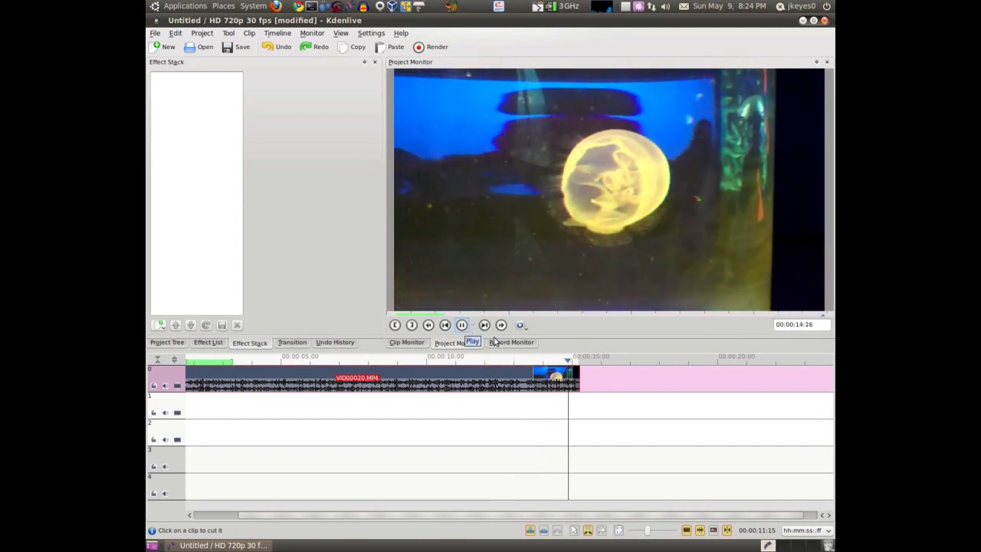
left_click(568, 360)
left_click_drag(569, 363, 565, 362)
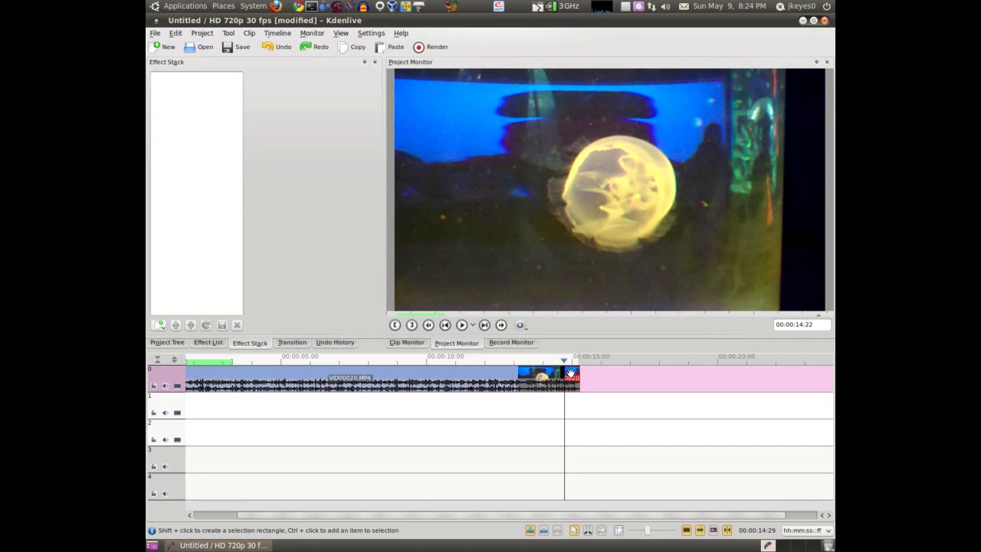
key("Delete")
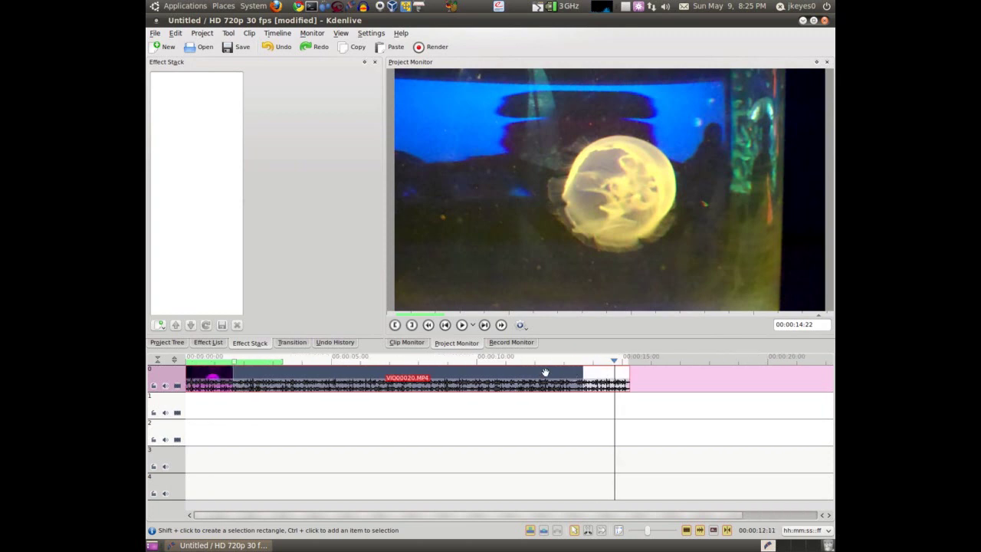
- Split the jellyfish clip at 00:00:04:24 with Shift+R, then dismiss the Timeline menu unused
left_click(325, 360)
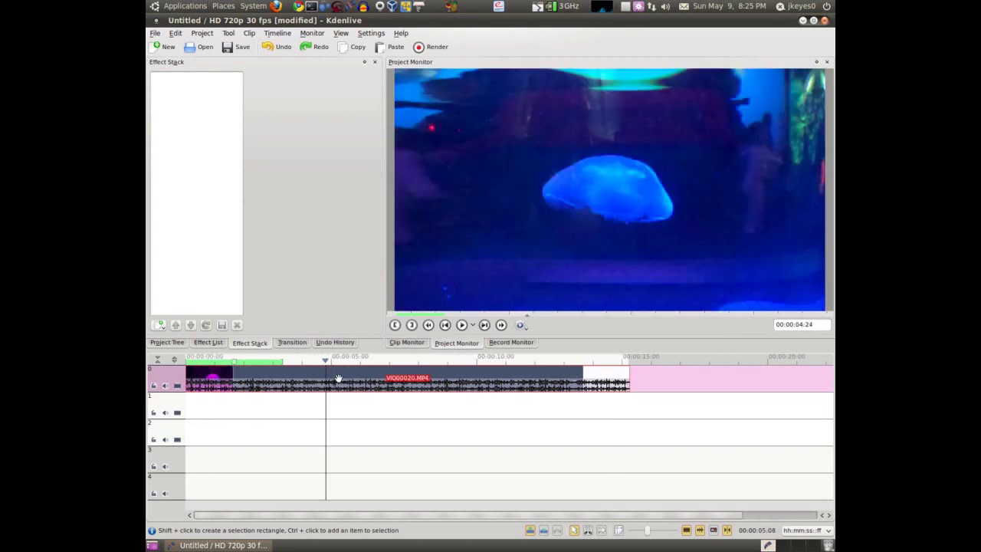
key("shift+r")
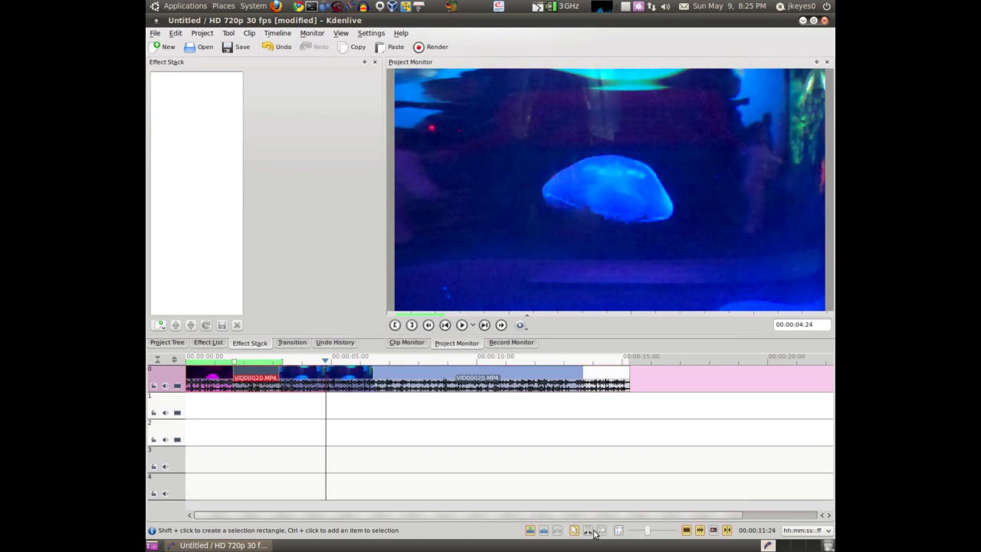
left_click(278, 34)
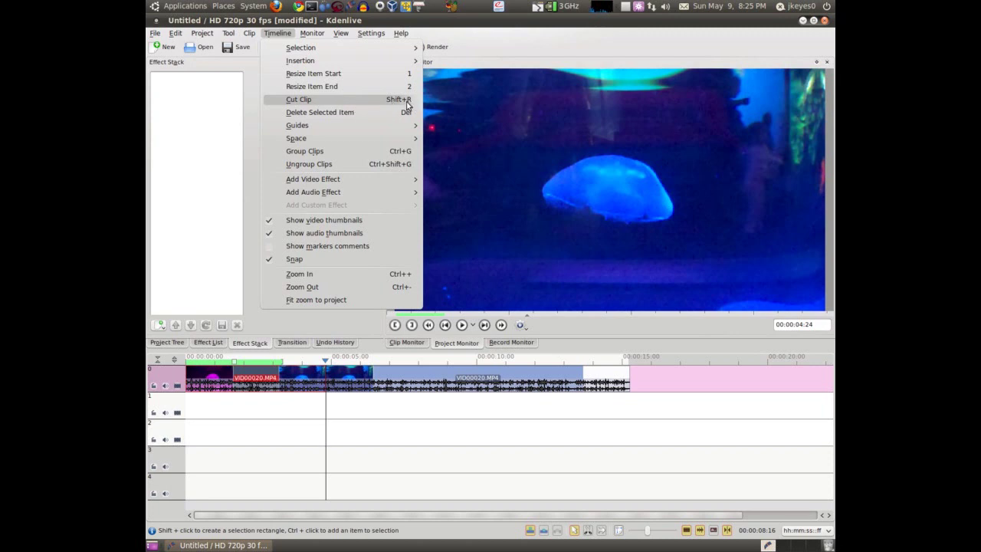
left_click(420, 357)
- Select the second VID00020 clip and slide it left to overlap the first clip
left_click(402, 357)
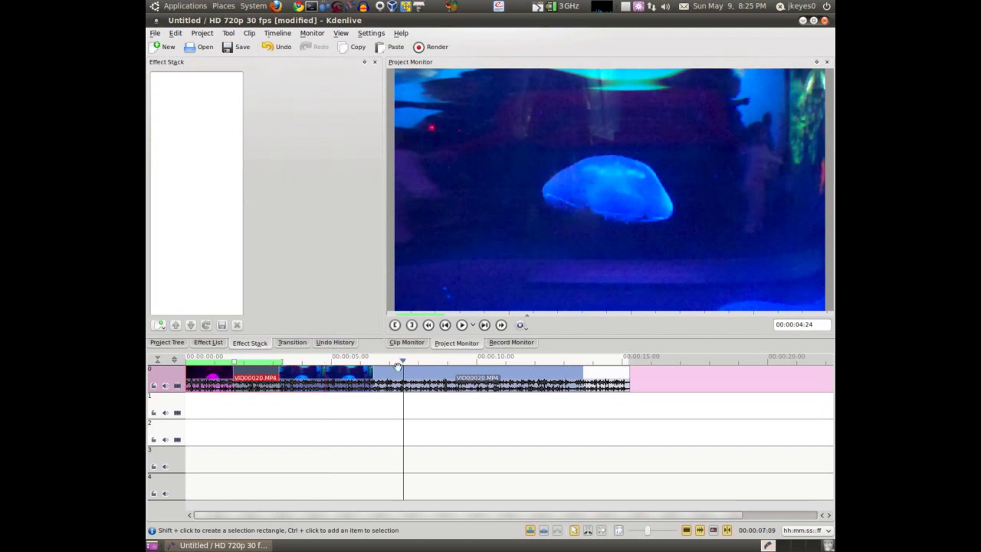
left_click(379, 381)
left_click_drag(379, 380, 377, 376)
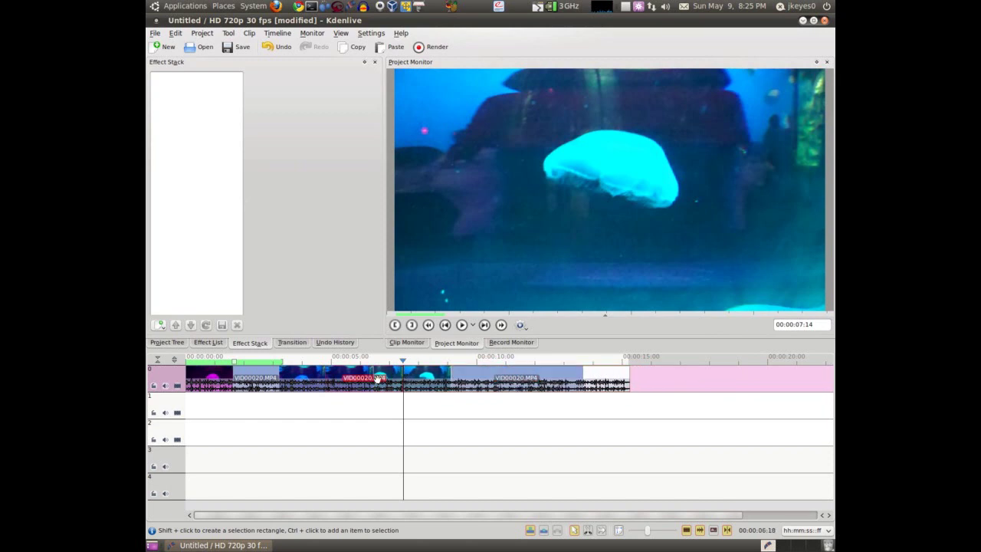
- Delete the middle jellyfish piece and drag the last piece left to close the gap
right_click(377, 379)
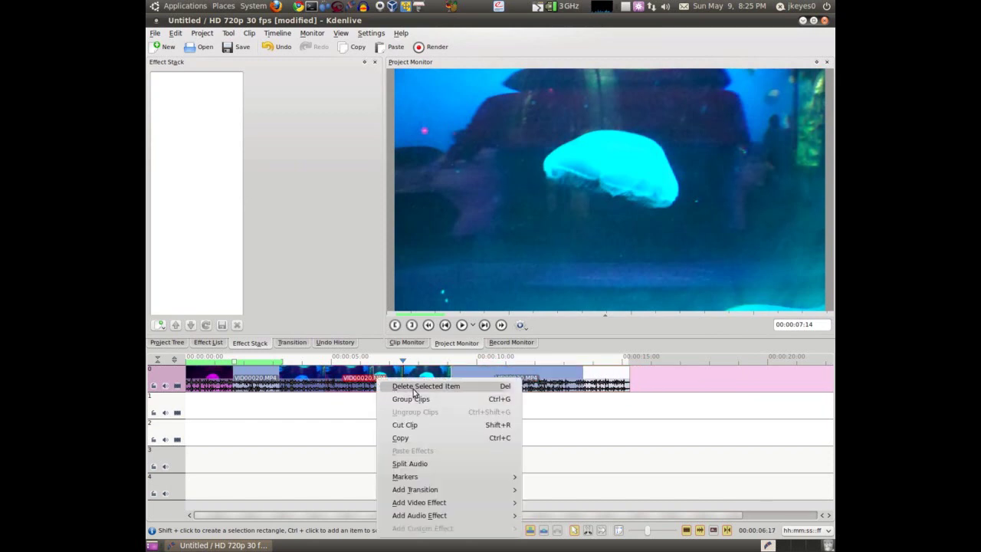
left_click(412, 387)
left_click_drag(469, 381, 360, 381)
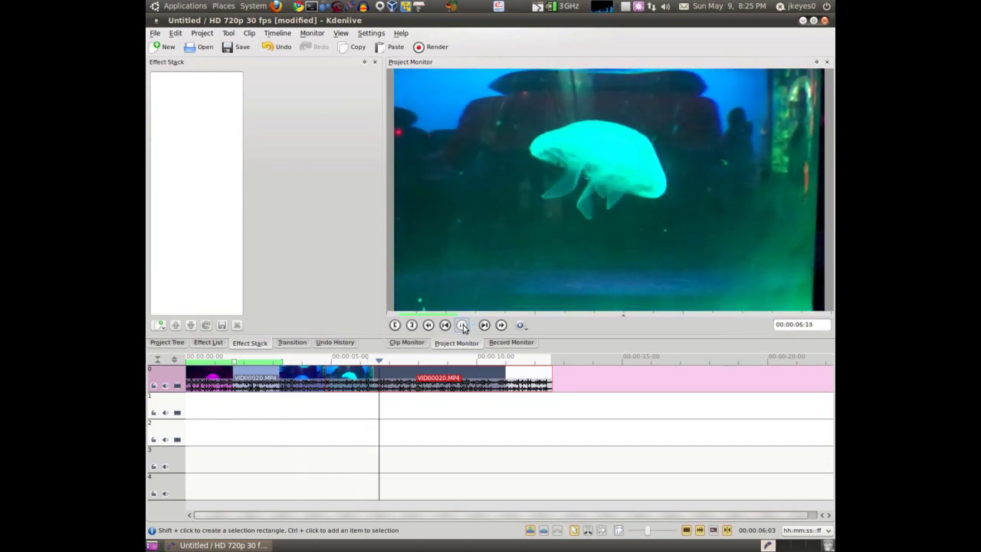
- Stop playback and split the clip at 00:00:06:03 with Shift+R
left_click(462, 324)
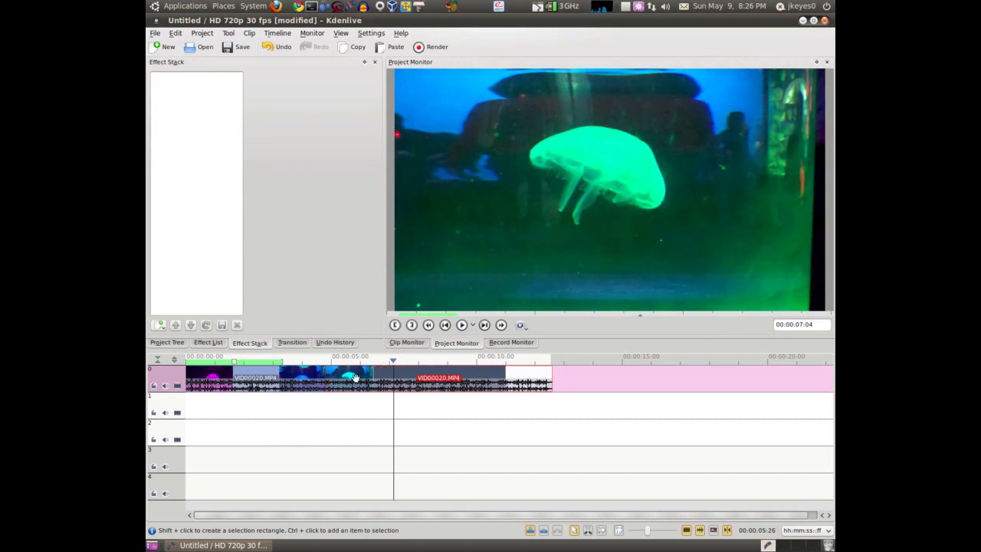
left_click(363, 359)
key("shift+r")
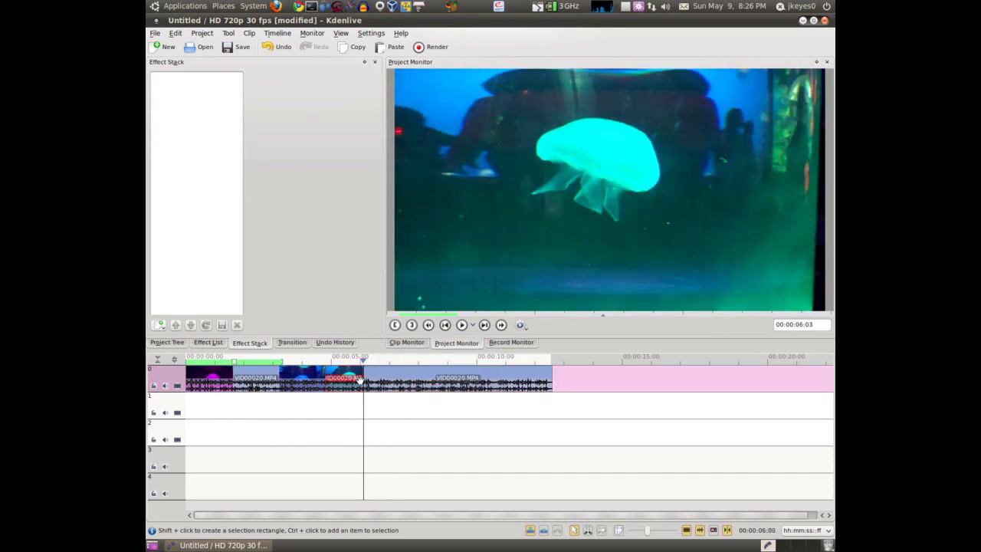
- Reorder the jellyfish pieces and butt them together without gaps, playhead back at the start
left_click_drag(366, 380, 450, 383)
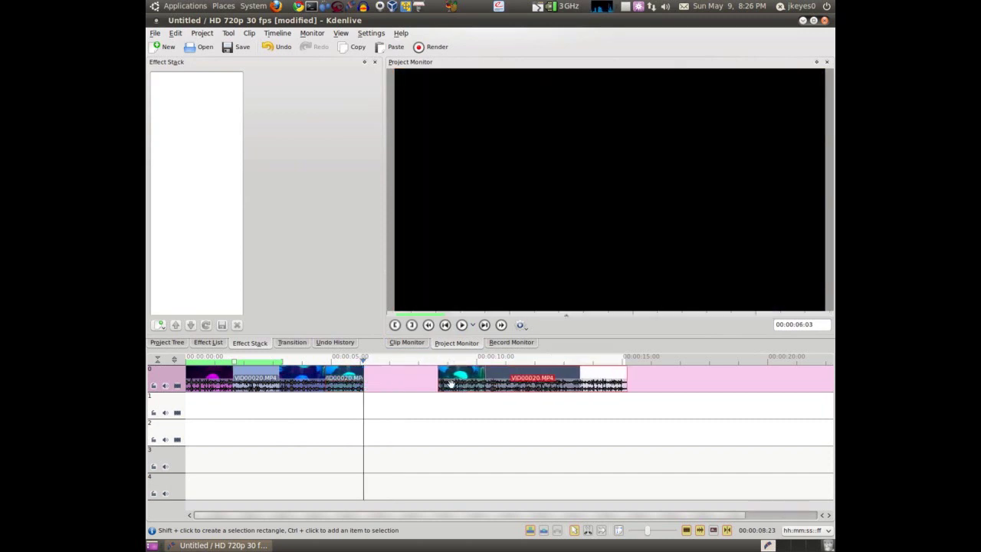
left_click_drag(344, 380, 398, 379)
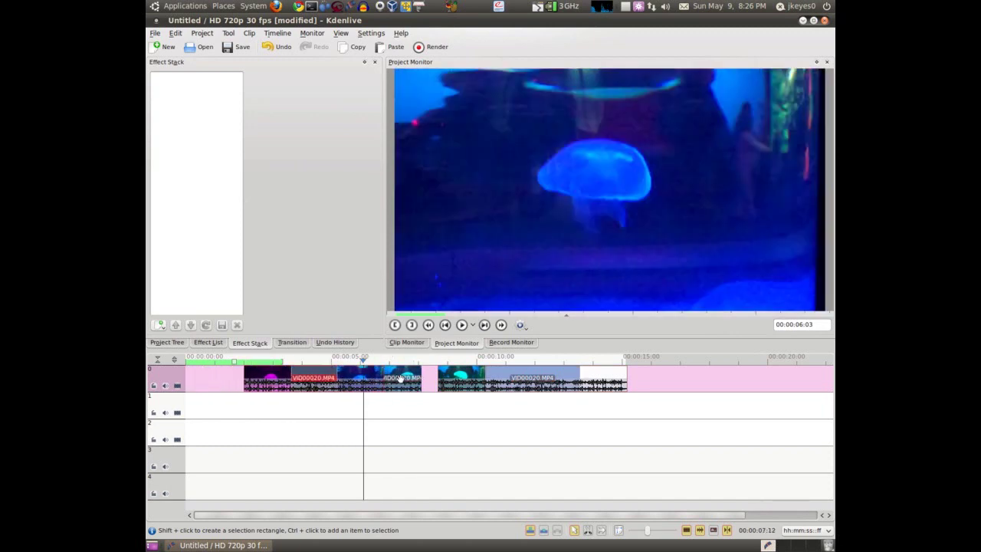
left_click(406, 378)
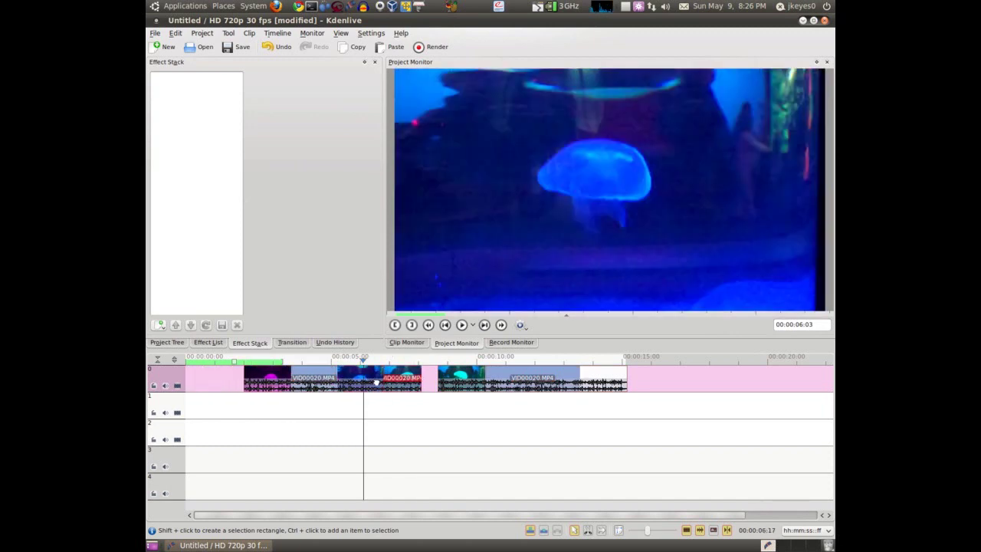
left_click_drag(236, 380, 203, 381)
left_click_drag(317, 381, 297, 381)
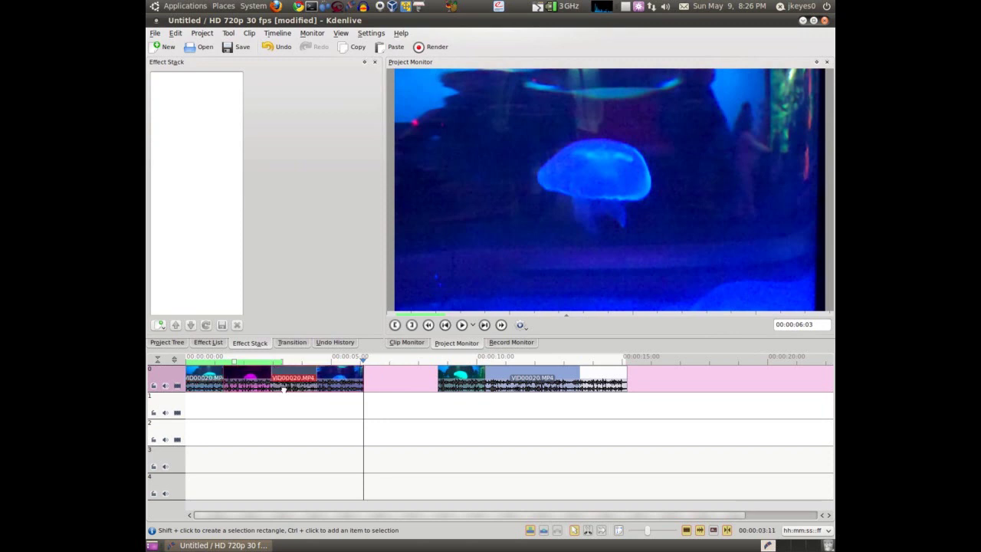
left_click_drag(462, 380, 386, 379)
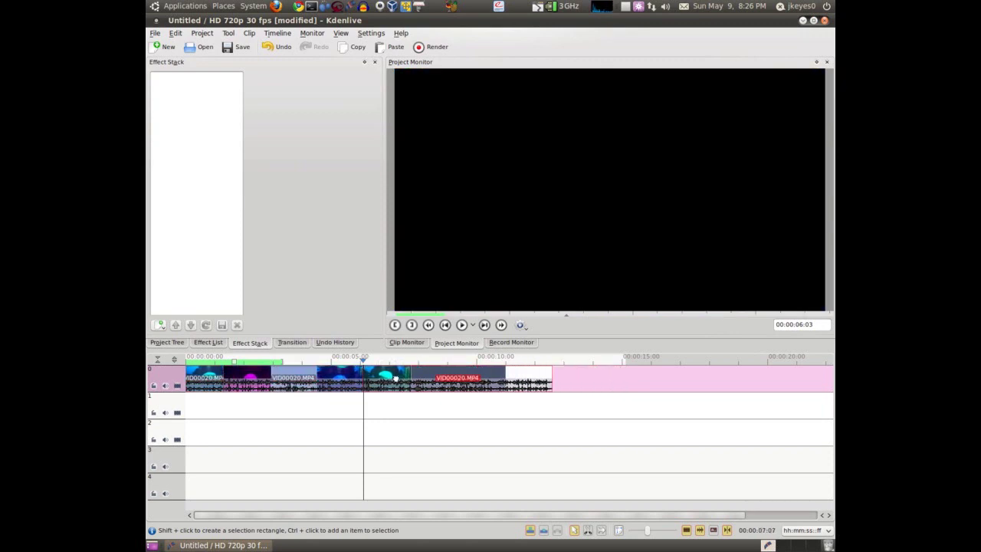
left_click(197, 360)
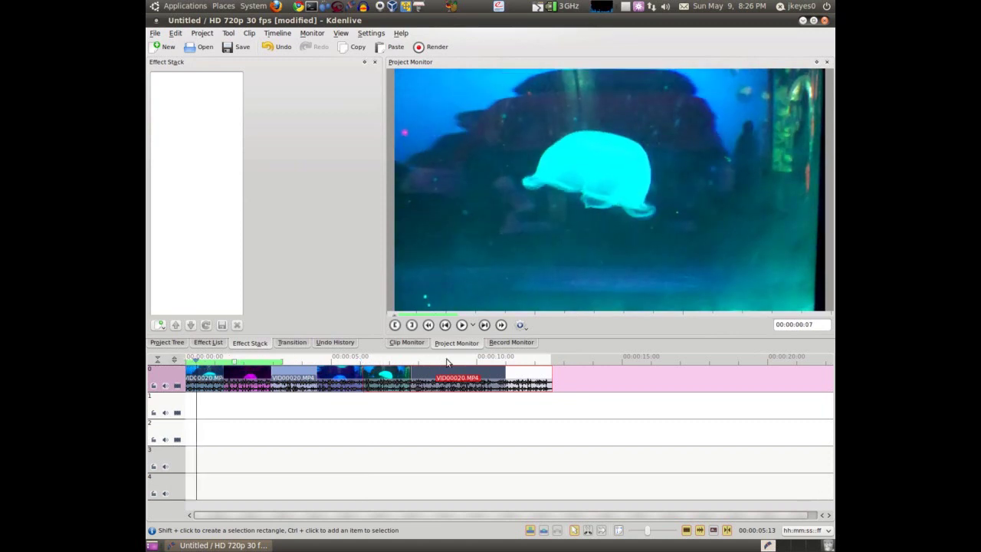
- Play the edited jellyfish sequence from the start, then bring up Save As
left_click(462, 325)
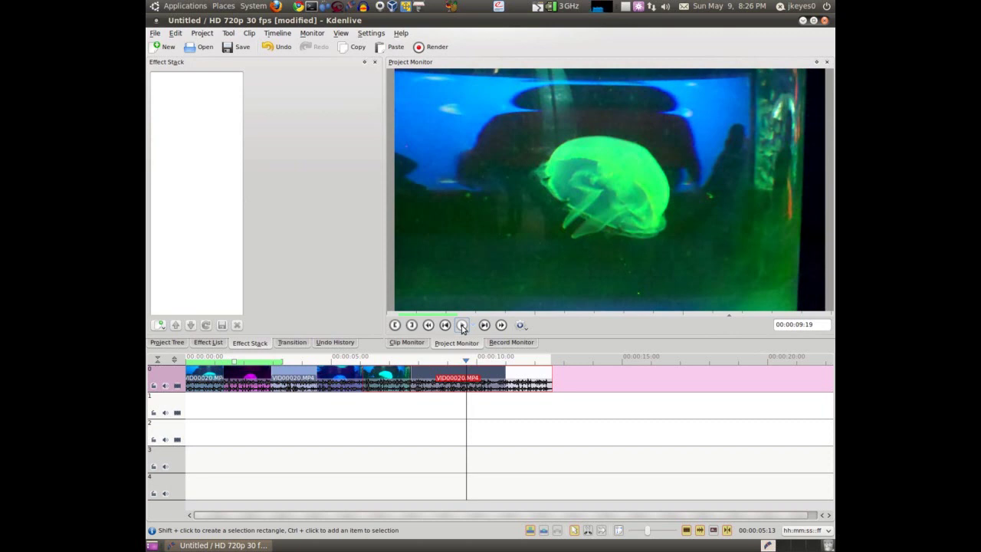
left_click(241, 48)
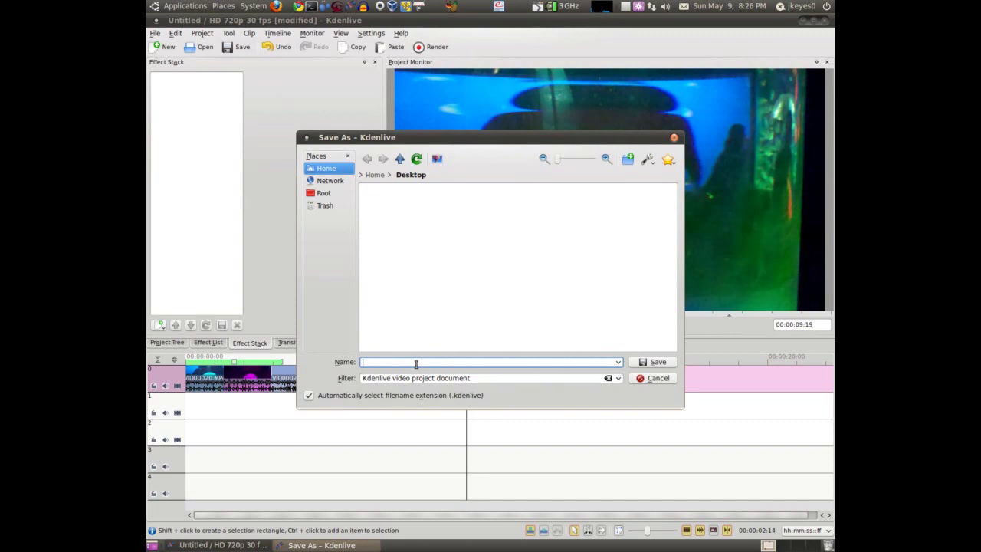
- Save the project as jellyfish.kdenlive on the Desktop and minimize Kdenlive
type("jelly")
left_click(653, 362)
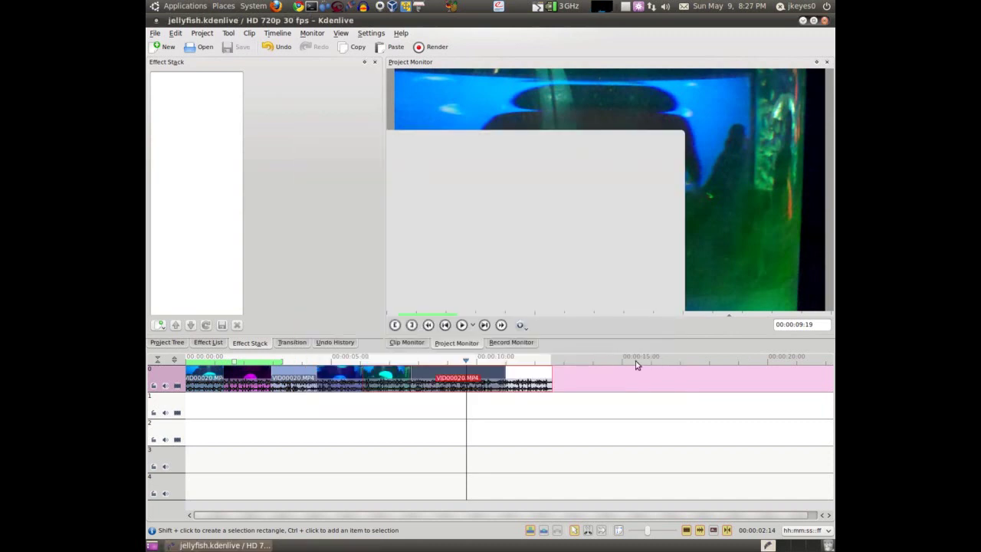
left_click(255, 545)
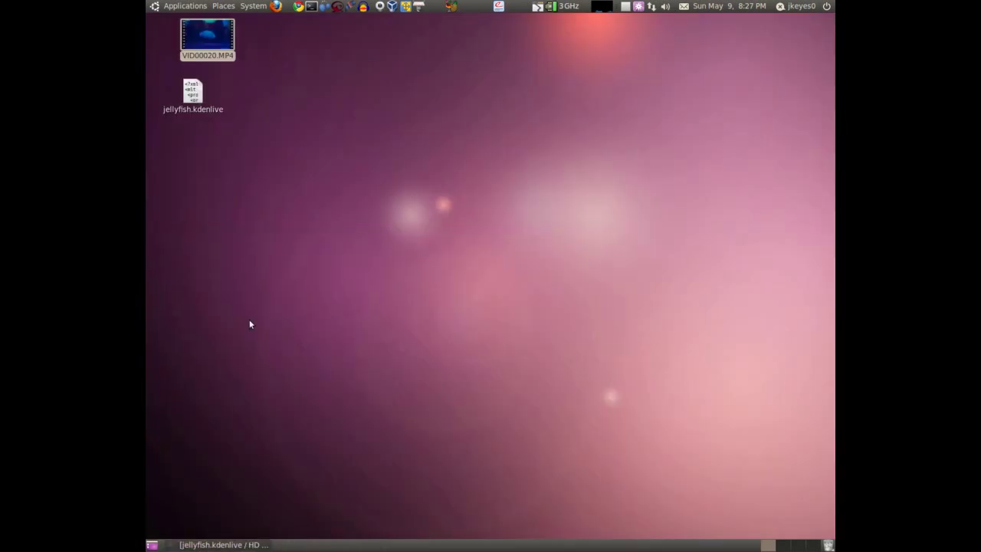
right_click(195, 100)
- Close Kdenlive and reopen jellyfish.kdenlive from the desktop with Kdenlive
left_click(252, 545)
right_click(252, 545)
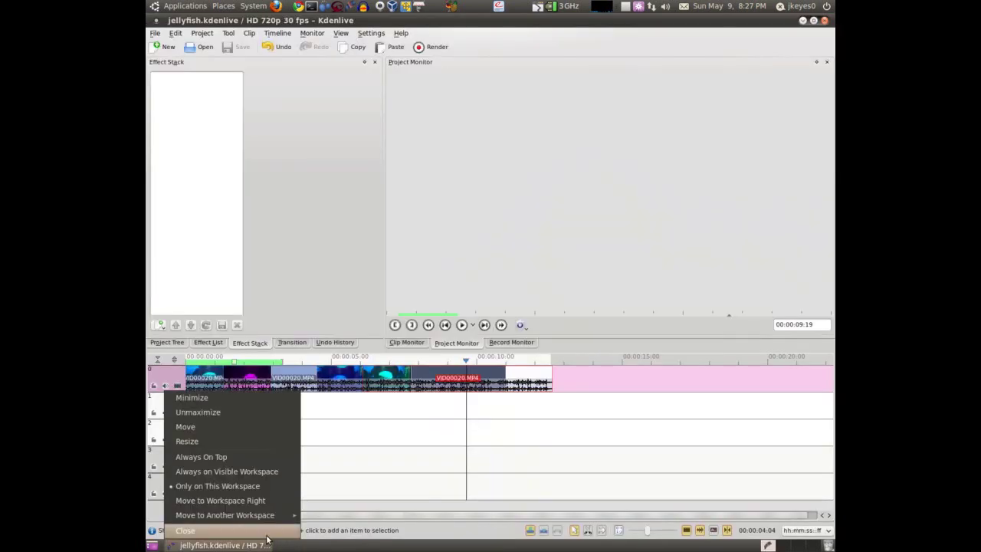
left_click(266, 534)
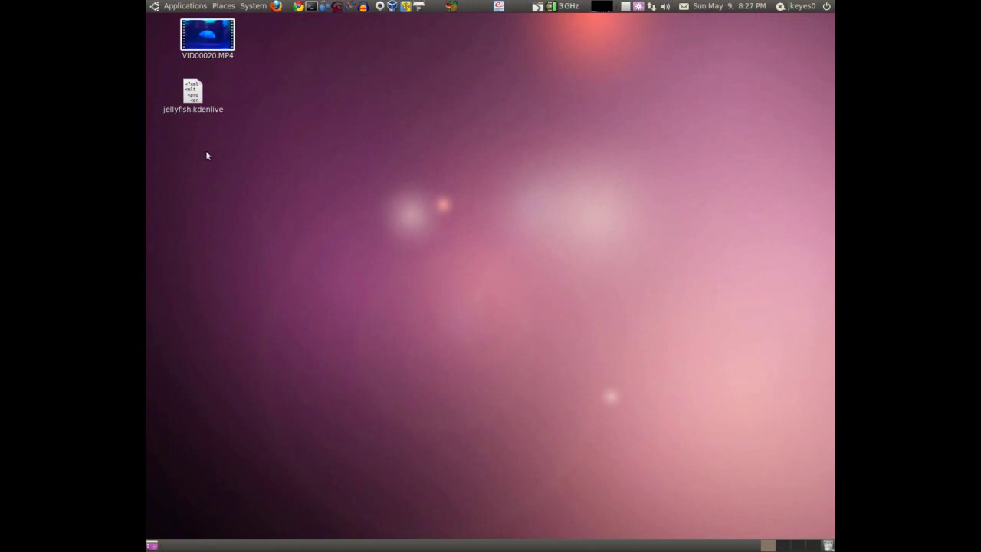
right_click(196, 96)
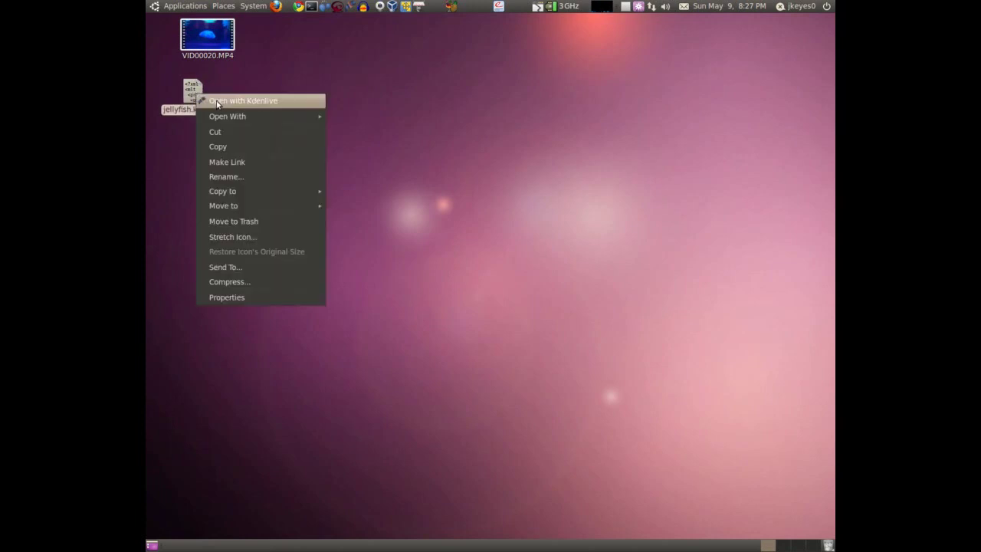
left_click(218, 102)
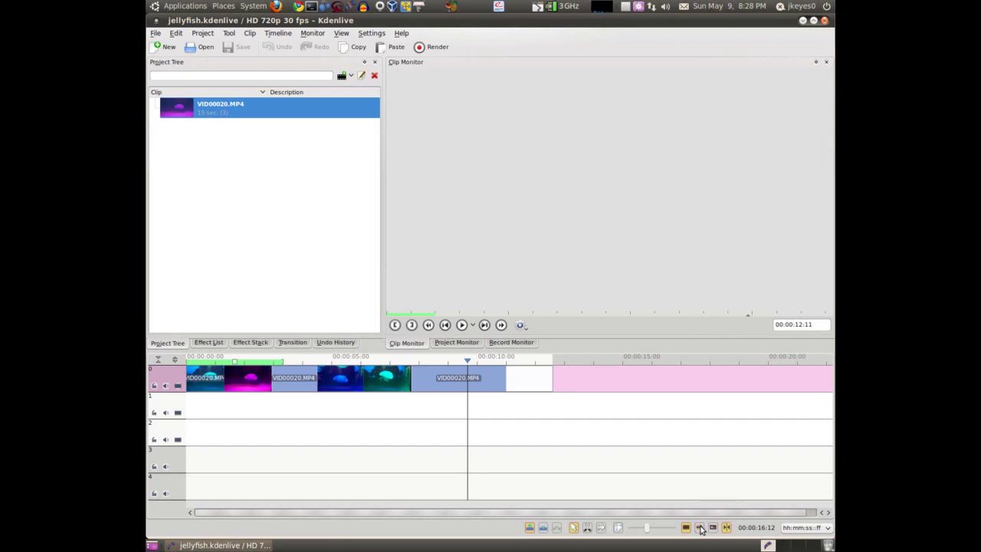
- Show audio waveforms on the jellyfish timeline clips, adjust the zoom, and bring up the Rendering dialog
left_click(699, 528)
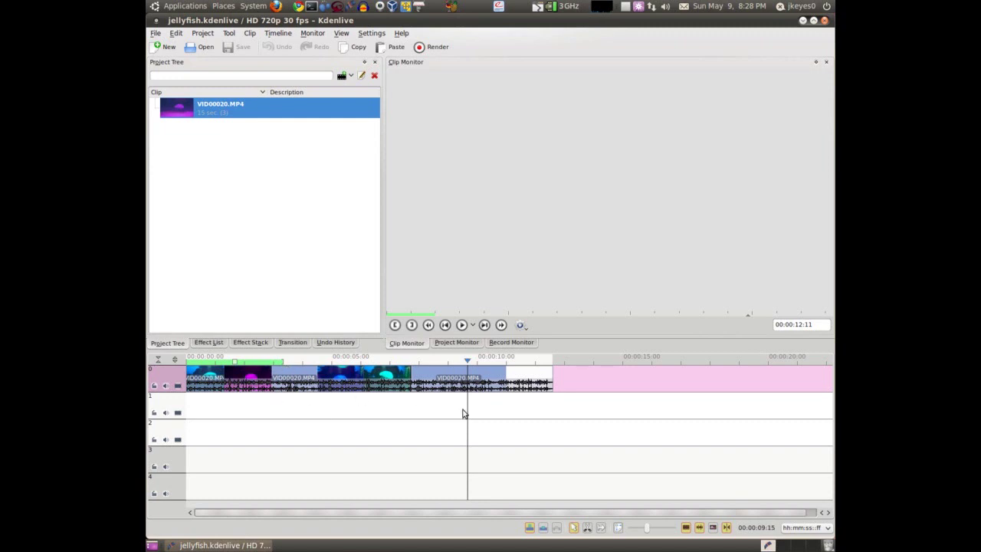
scroll(458, 387, "up", 1)
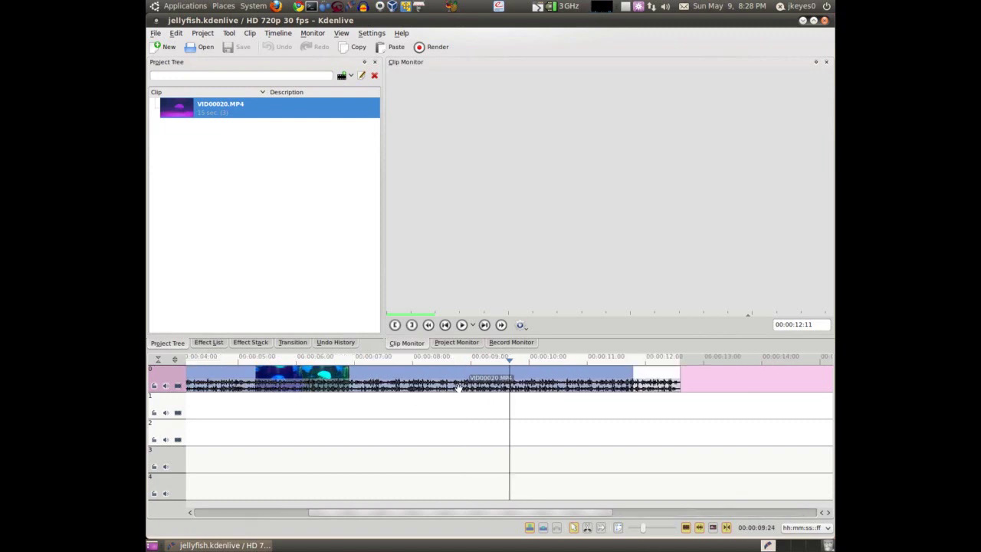
scroll(457, 386, "up", 1)
scroll(464, 387, "down", 2)
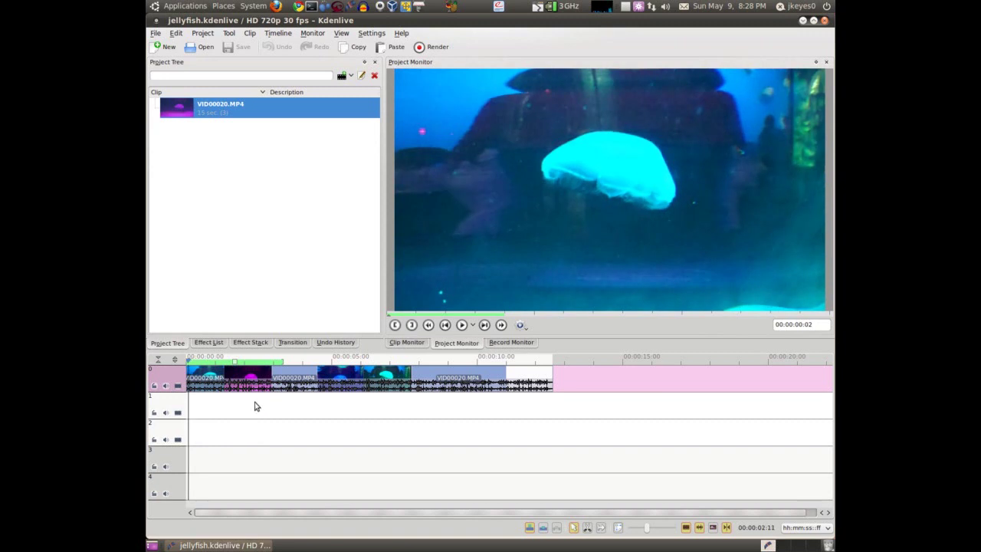
left_click(431, 50)
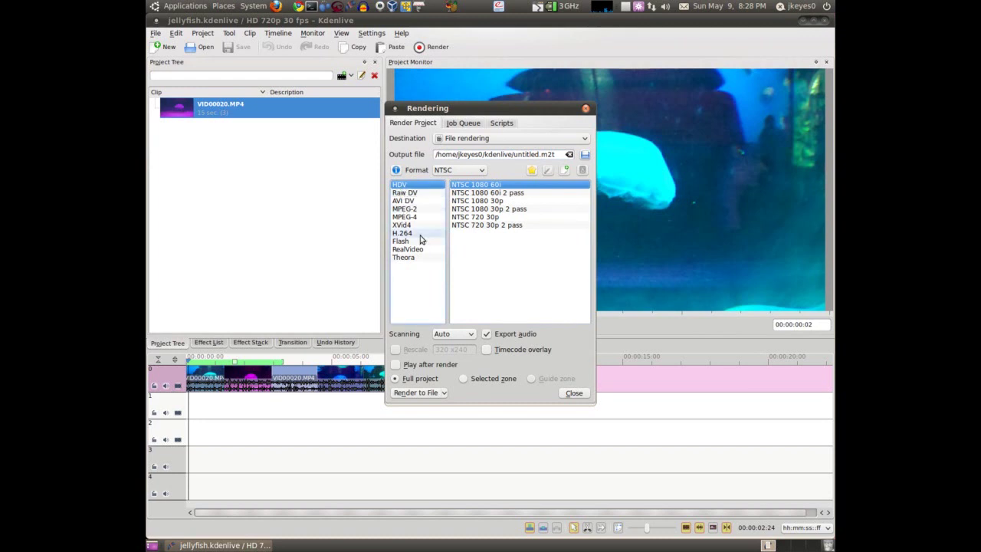
- Set the render destination to Web sites with the YouTube 1280x720 preset
left_click(489, 139)
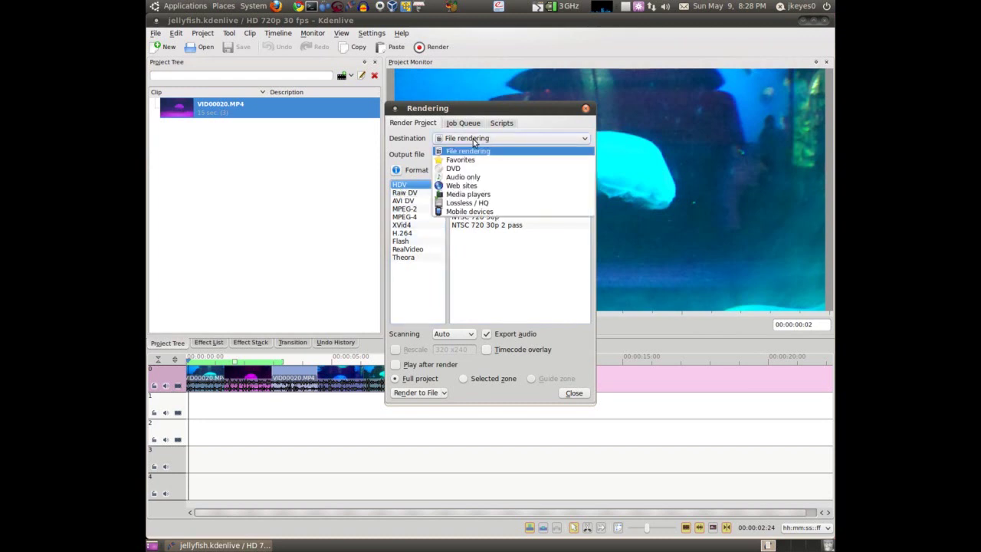
left_click(452, 187)
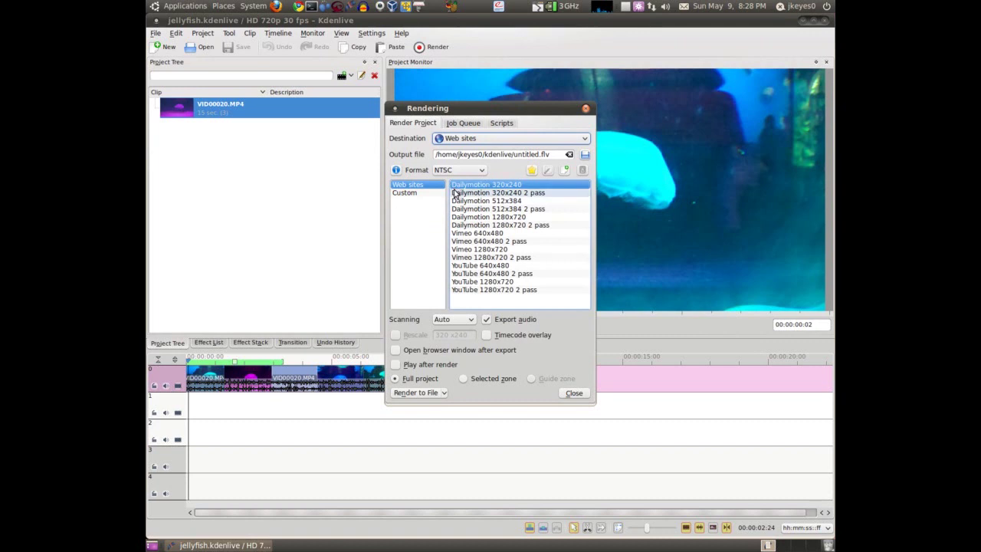
left_click(491, 283)
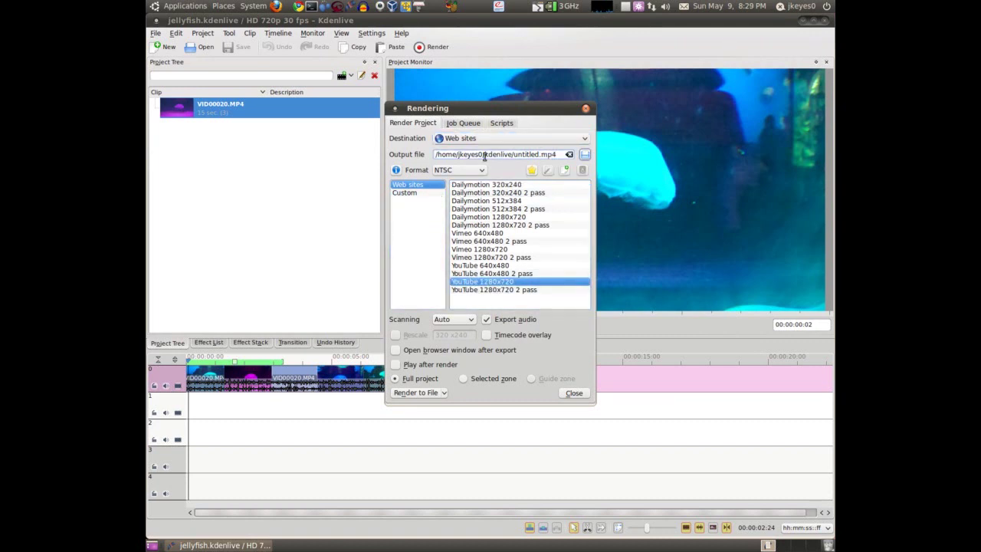
- Change the output file to Desktop/jellyfish.mp4 and render it
left_click_drag(484, 154, 667, 154)
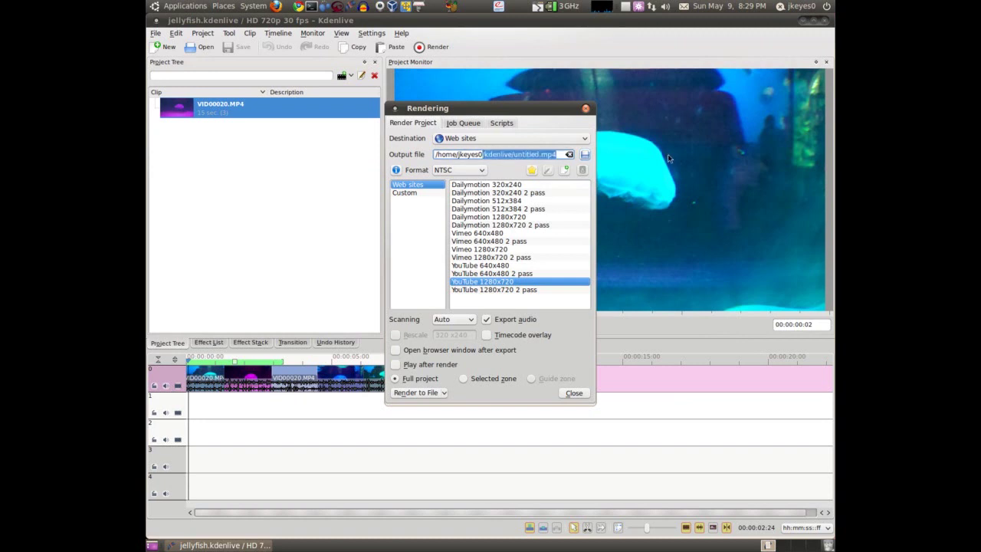
key("BackSpace")
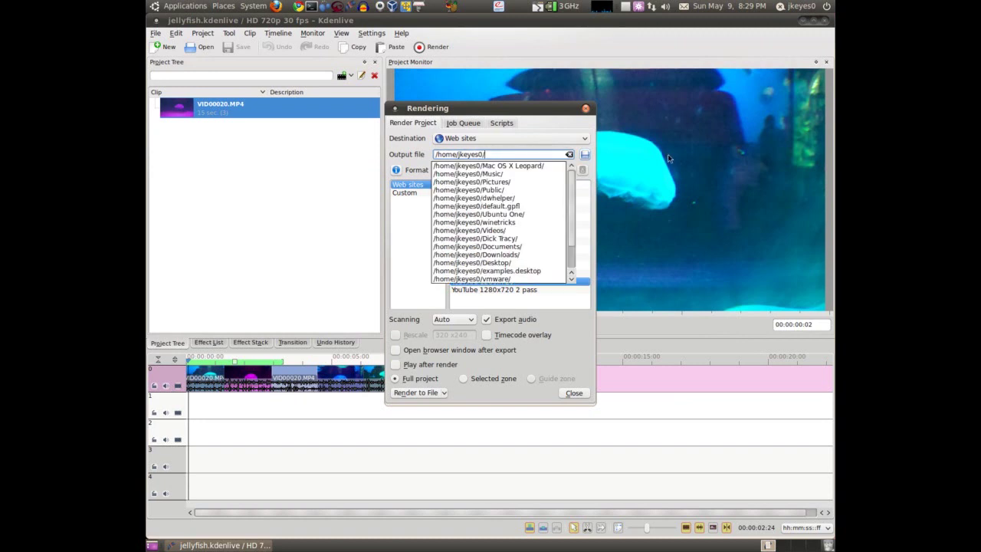
type("Desktop/")
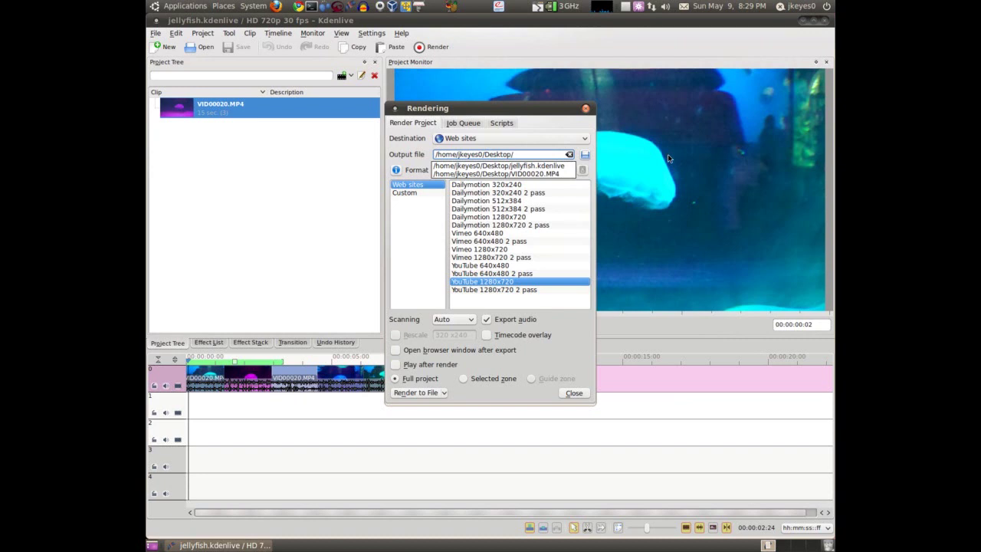
type("jellyfish")
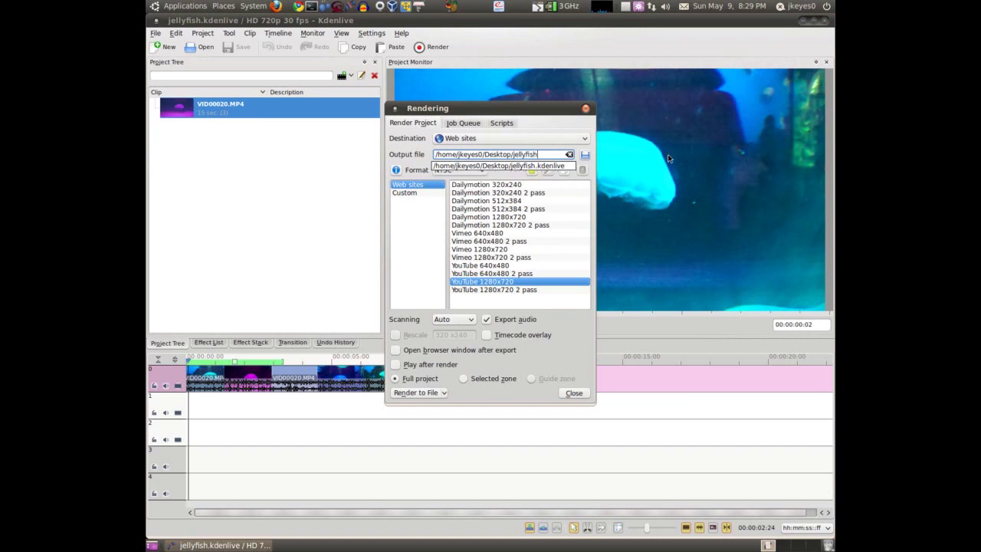
type(".mp4")
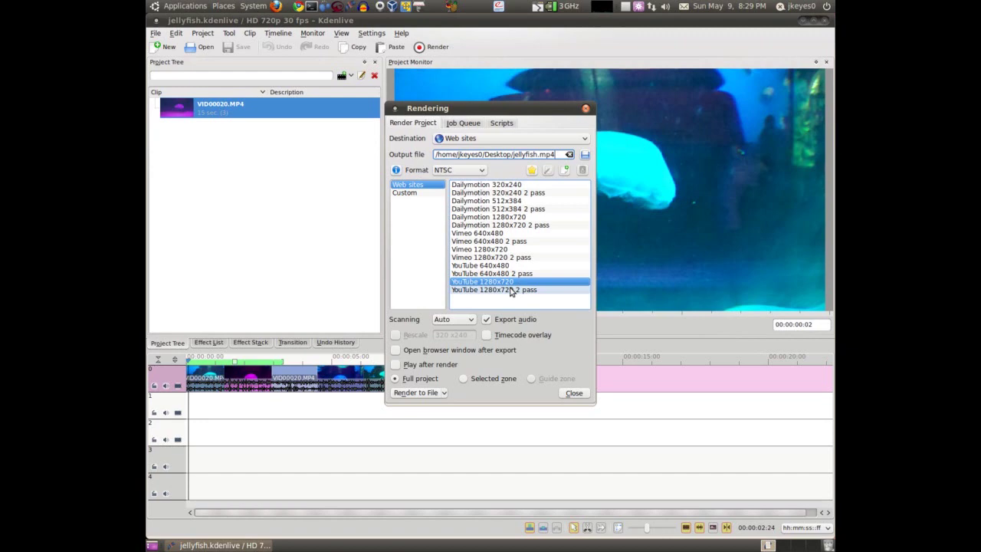
left_click(419, 393)
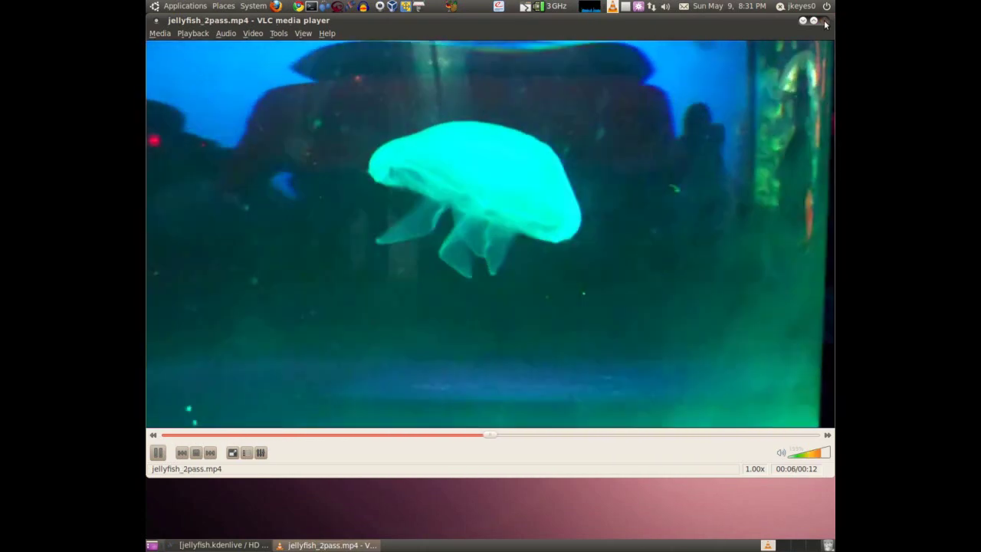
- Close VLC after previewing jellyfish.mp4 and return to the Kdenlive project
left_click(824, 22)
left_click(218, 545)
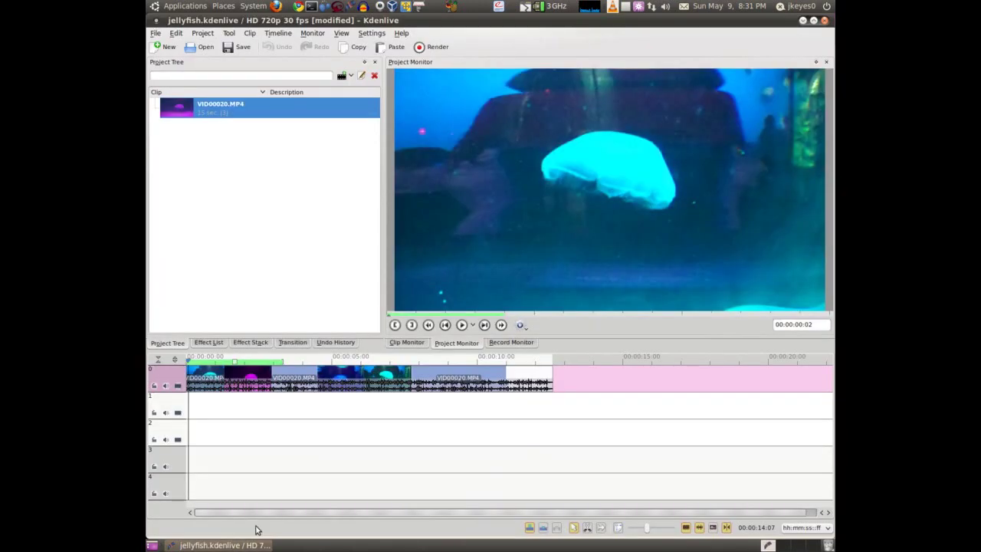
- Reopen the Rendering settings with plain File rendering as the destination
left_click(436, 46)
left_click(421, 124)
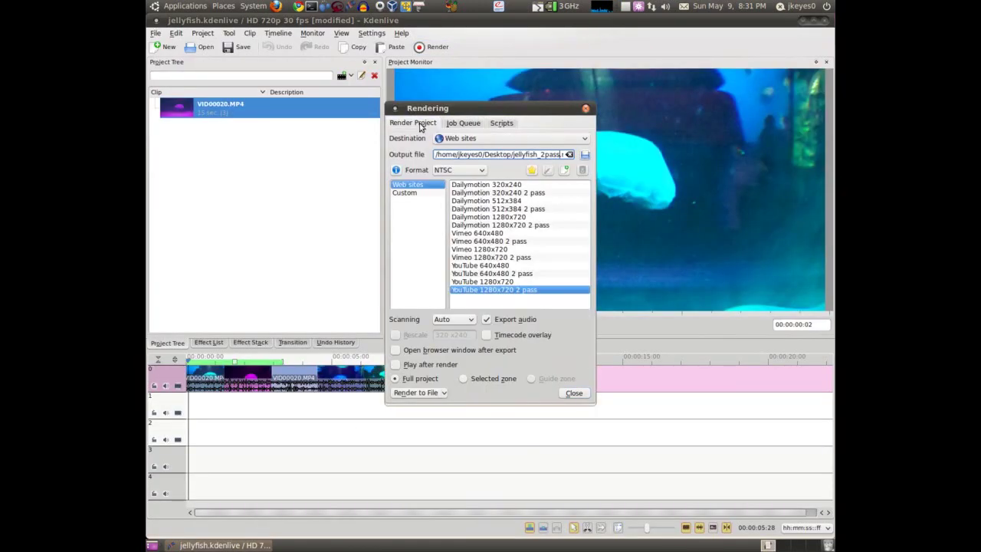
left_click(469, 139)
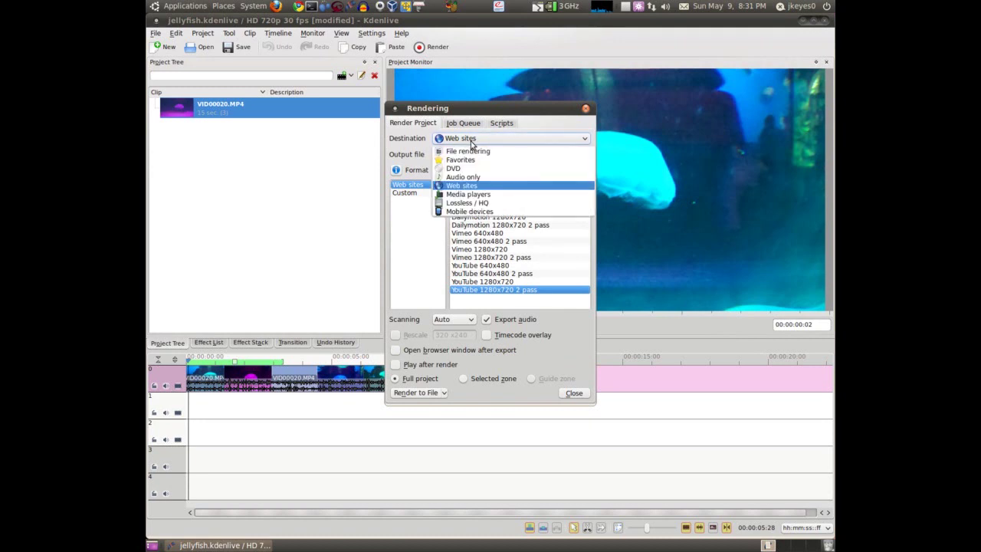
left_click(462, 152)
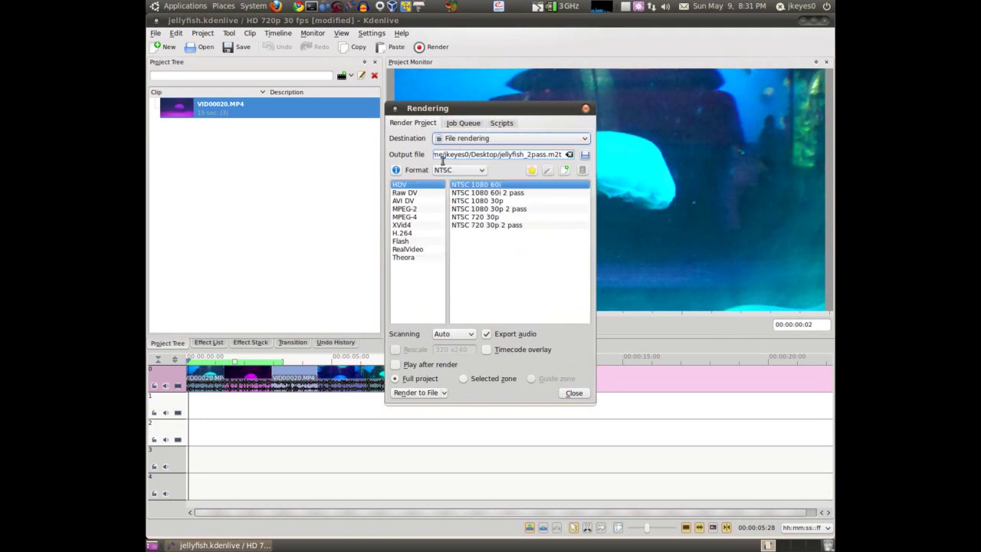
- Render with the MPEG-2 4000k preset, trimming '2pass' so the output is jellyfish.mpg
left_click(410, 209)
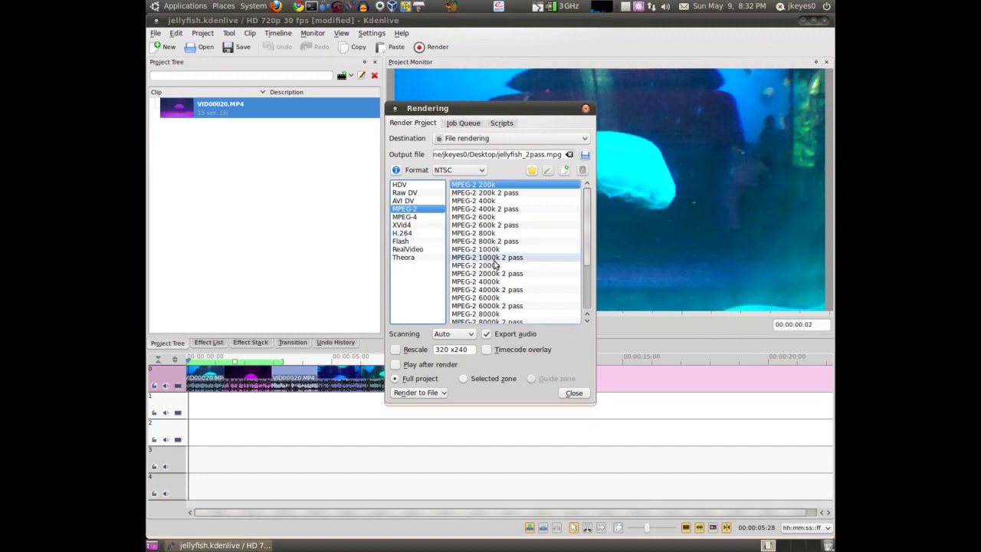
scroll(510, 237, "down", 1)
scroll(514, 230, "down", 1)
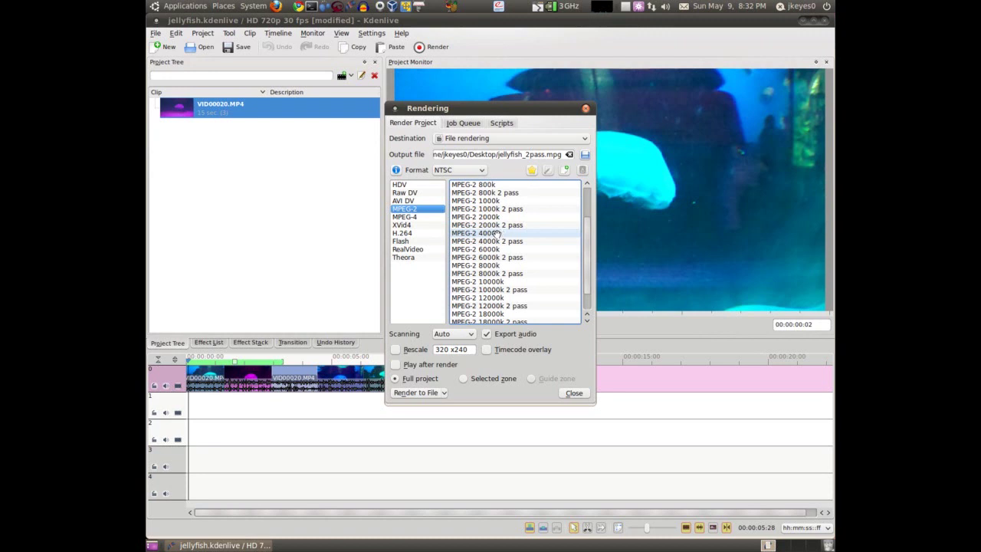
left_click(499, 232)
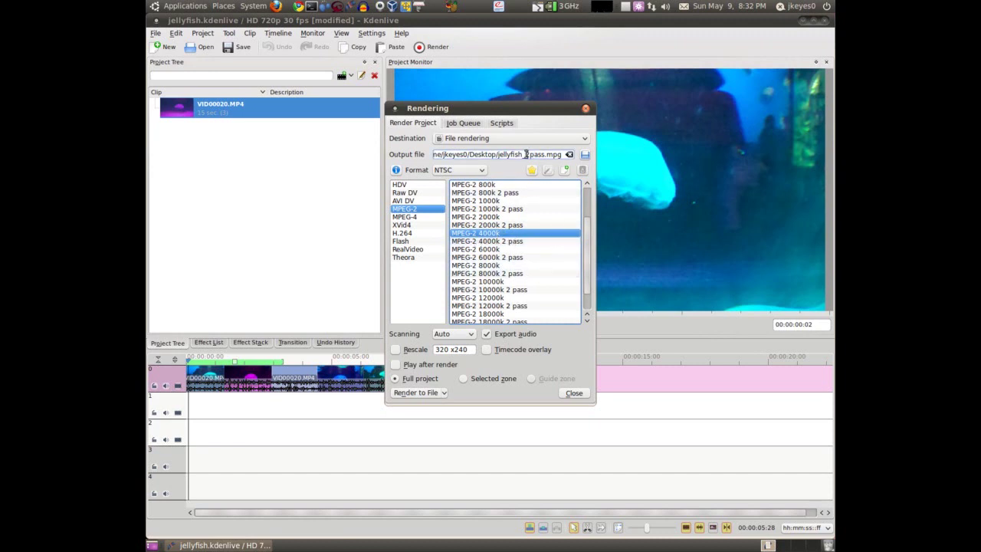
left_click_drag(526, 154, 548, 154)
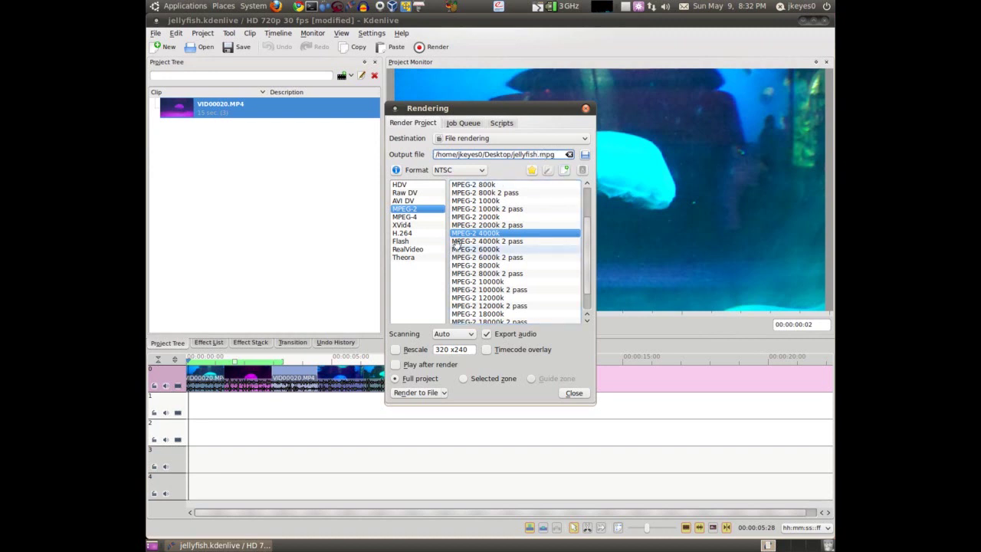
left_click(416, 394)
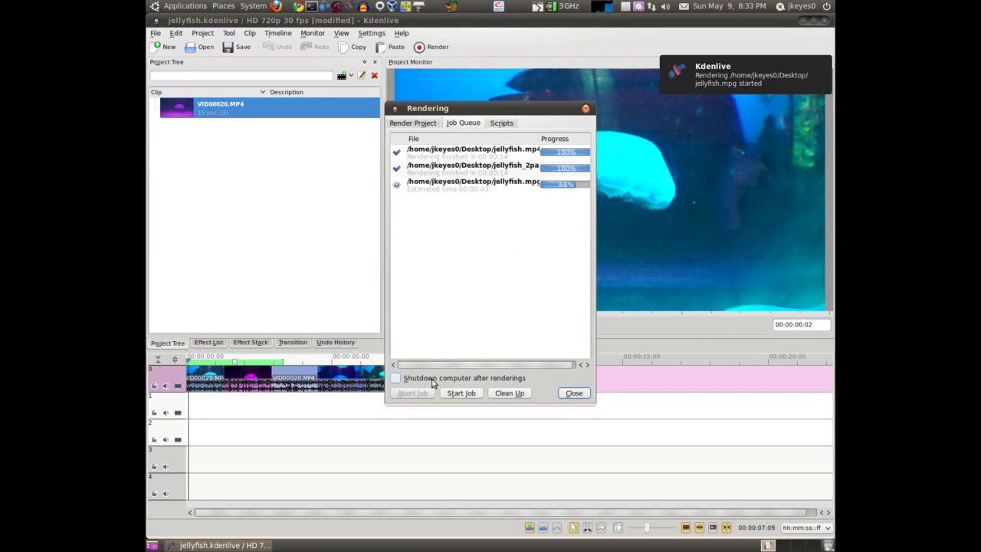
- Close the Rendering dialog, minimise Kdenlive, and show properties of jellyfish.mpg (6.6 MB)
left_click(574, 393)
left_click(797, 20)
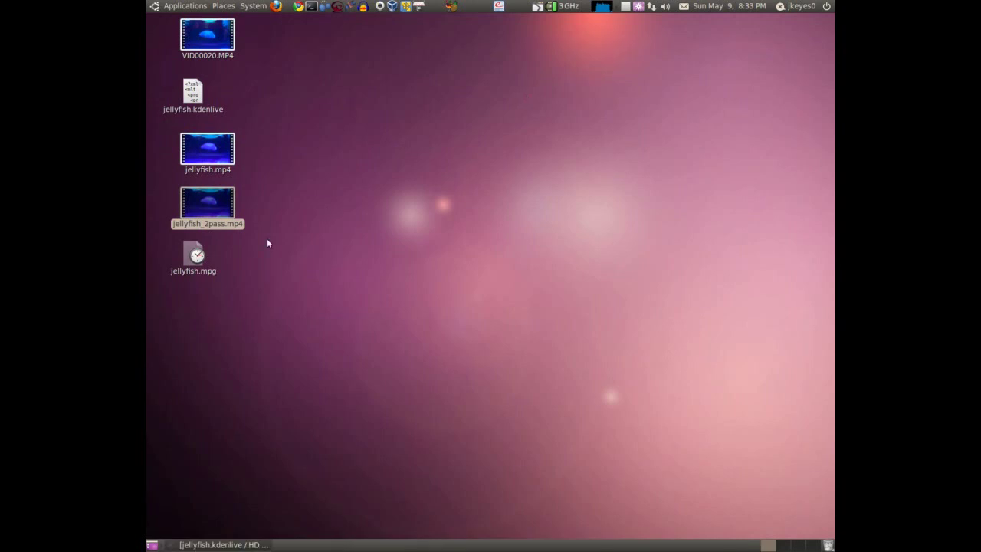
right_click(196, 256)
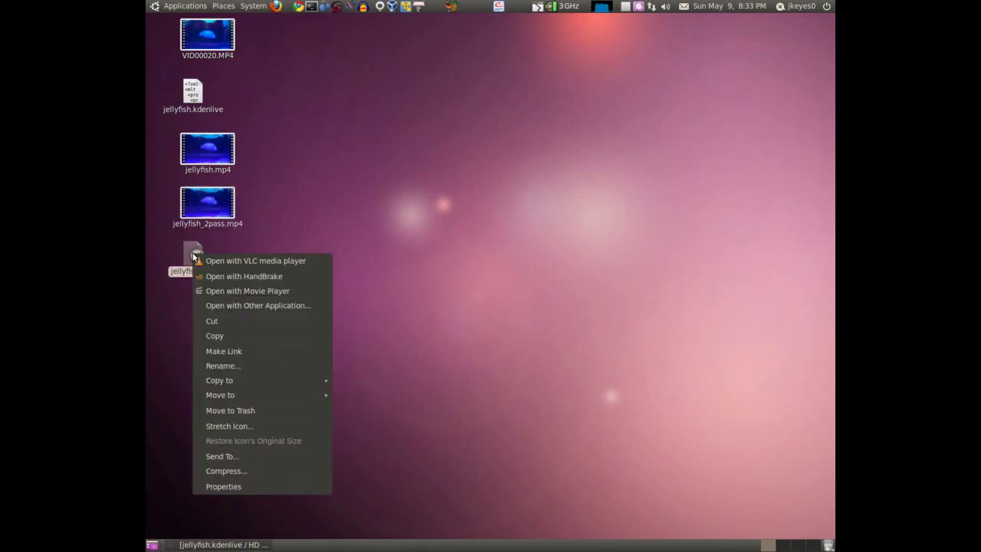
left_click(240, 485)
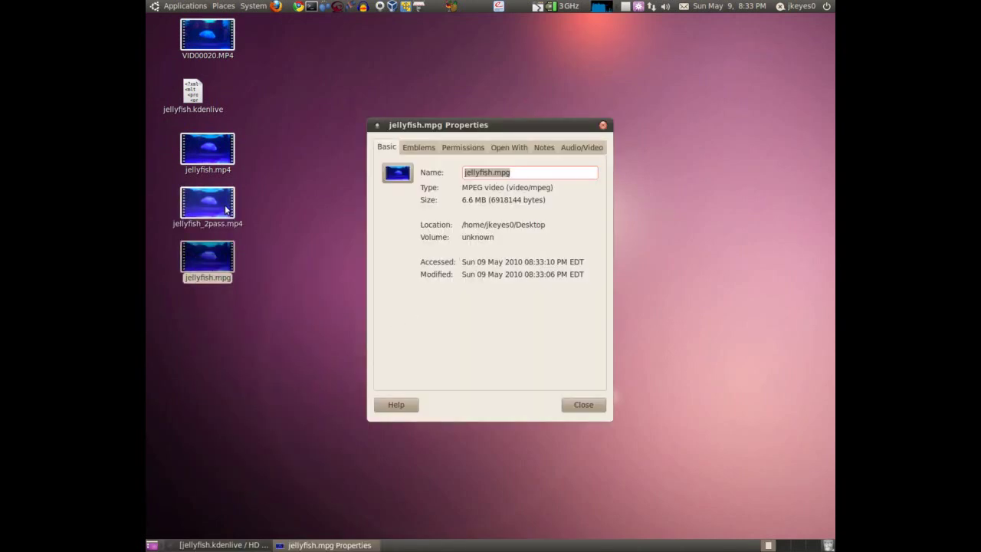
- Show the jellyfish.mp4 properties (3.2 MB) beside the jellyfish.mpg window
right_click(216, 156)
left_click(249, 364)
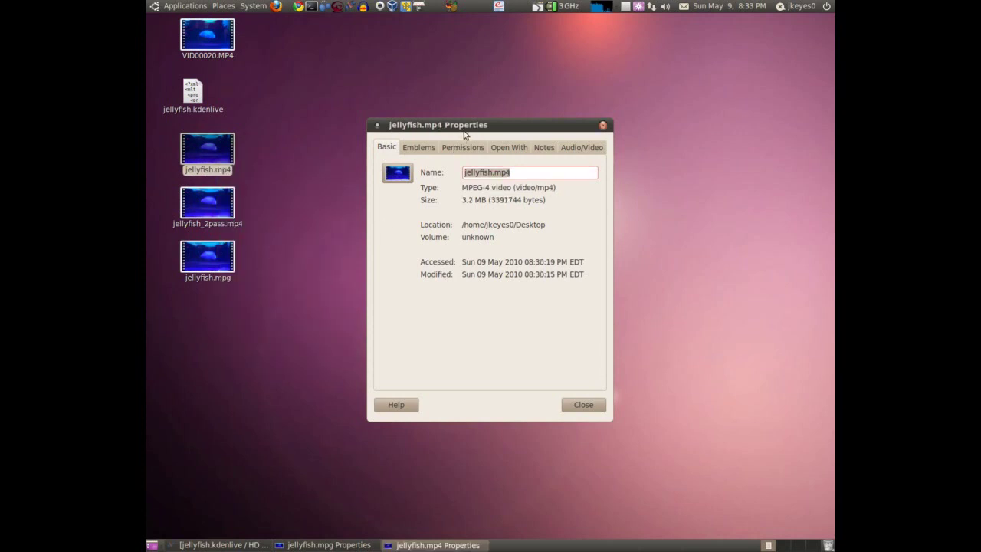
left_click_drag(573, 127, 670, 128)
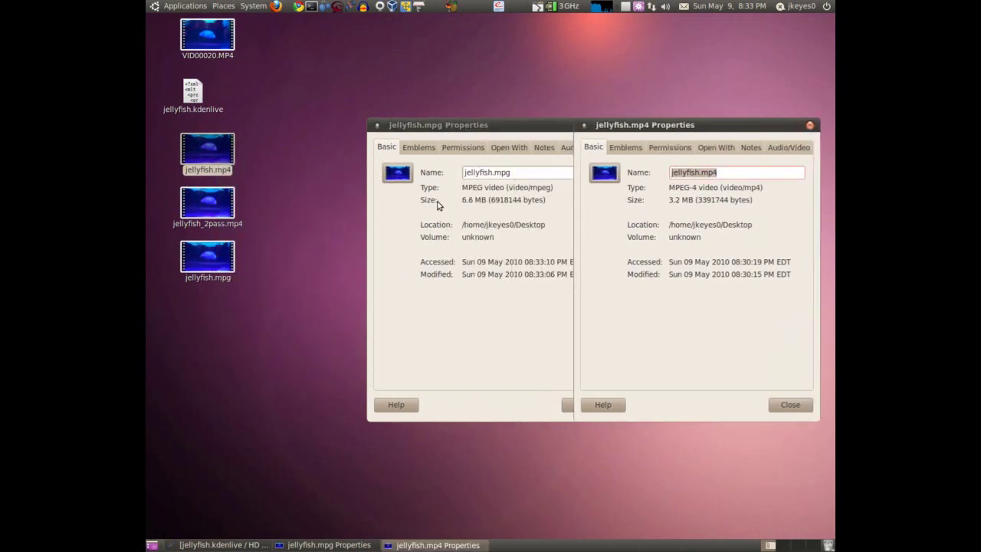